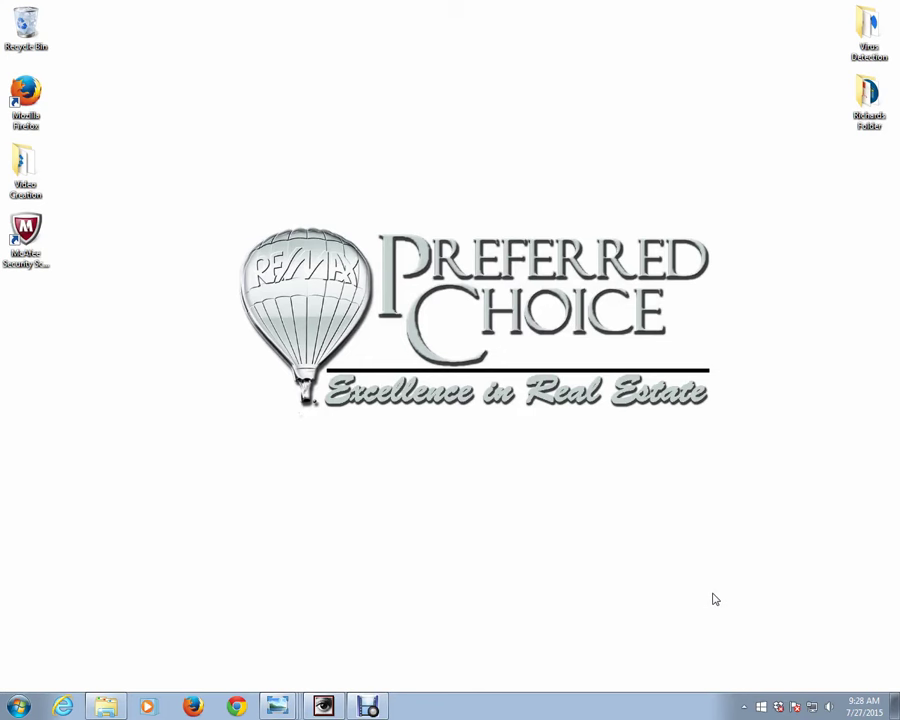
# - Launch Google Chrome from the taskbar
pyautogui.click(710, 594)
pyautogui.click(238, 707)
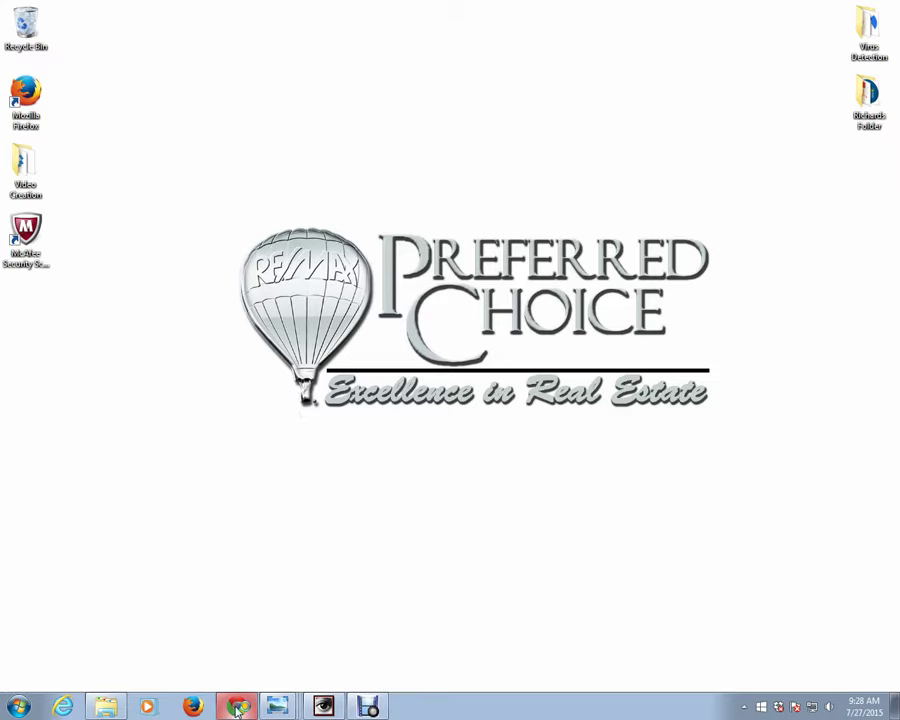
# - Load the Kunversion website and bring up its LOGIN options
pyautogui.click(180, 29)
pyautogui.write('www.')
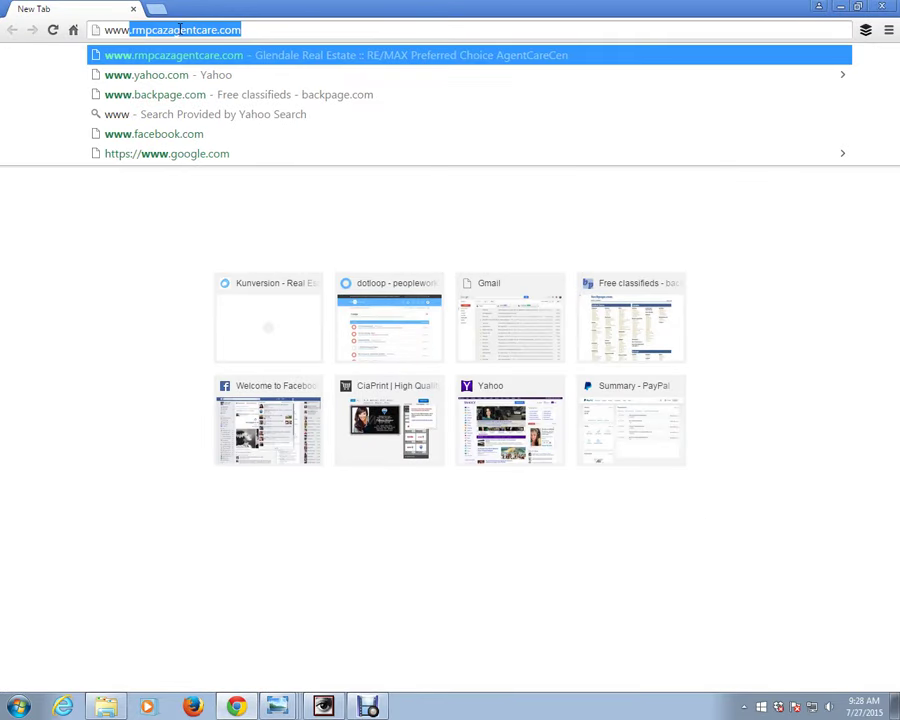
pyautogui.write('.')
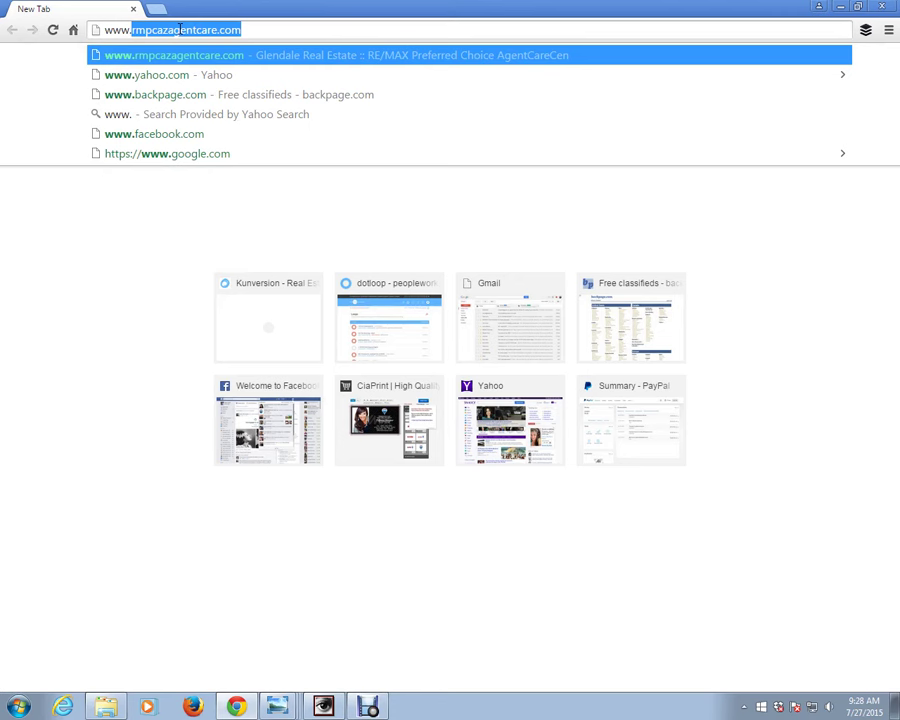
pyautogui.write('kunversion')
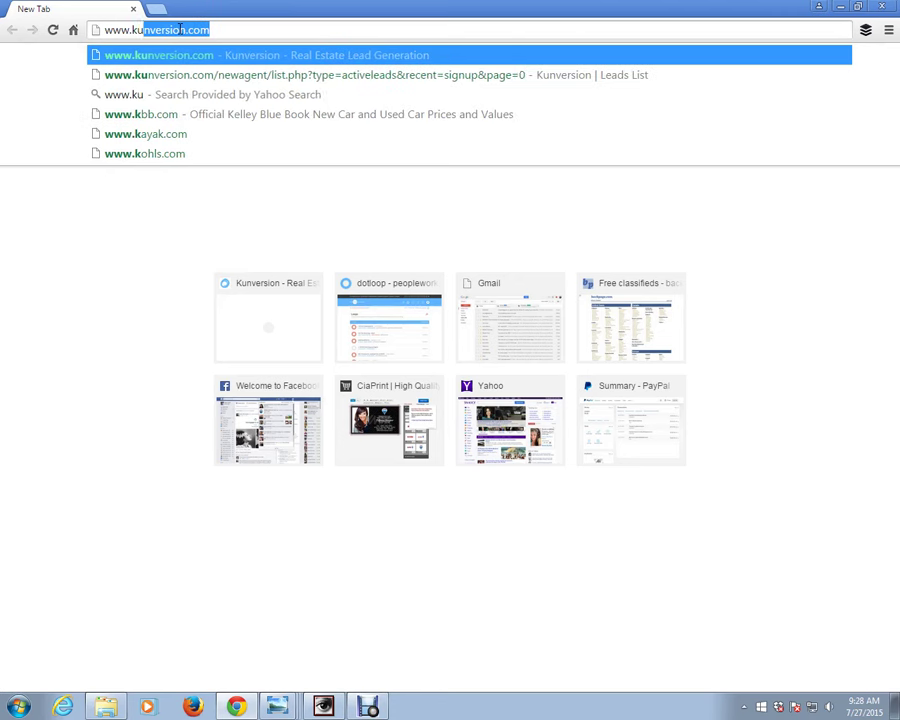
pyautogui.press('Return')
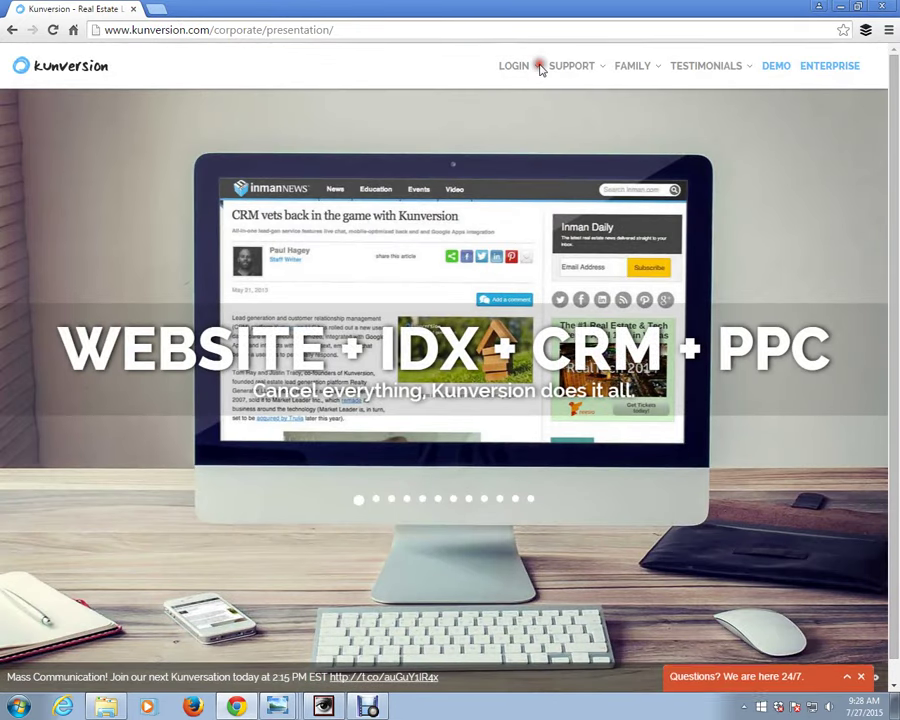
pyautogui.click(537, 67)
# - Enter the agent area, then log out through the Hi account menu
pyautogui.click(528, 106)
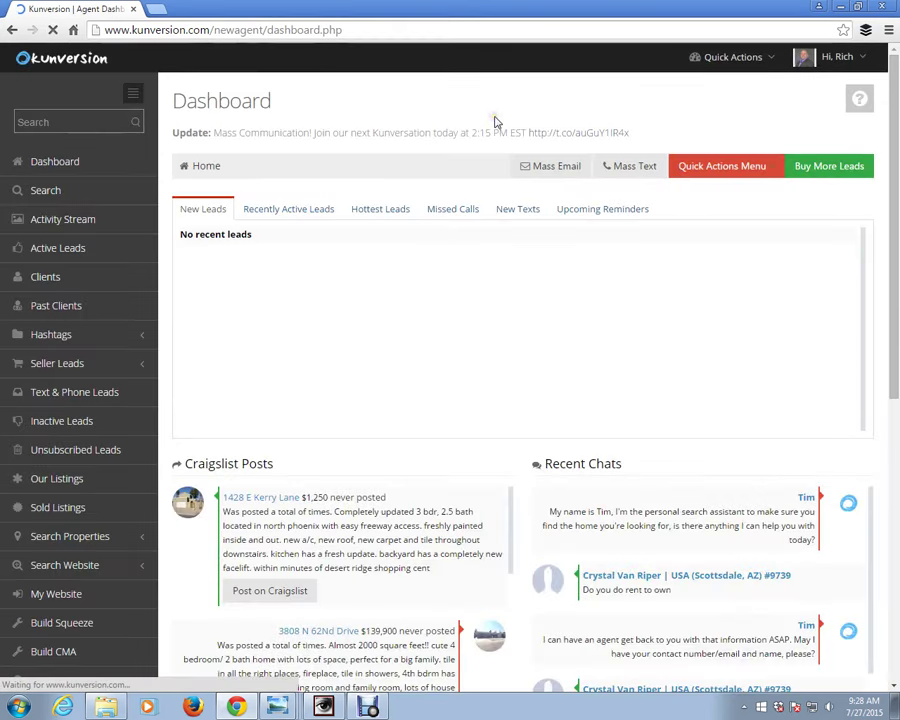
pyautogui.click(865, 62)
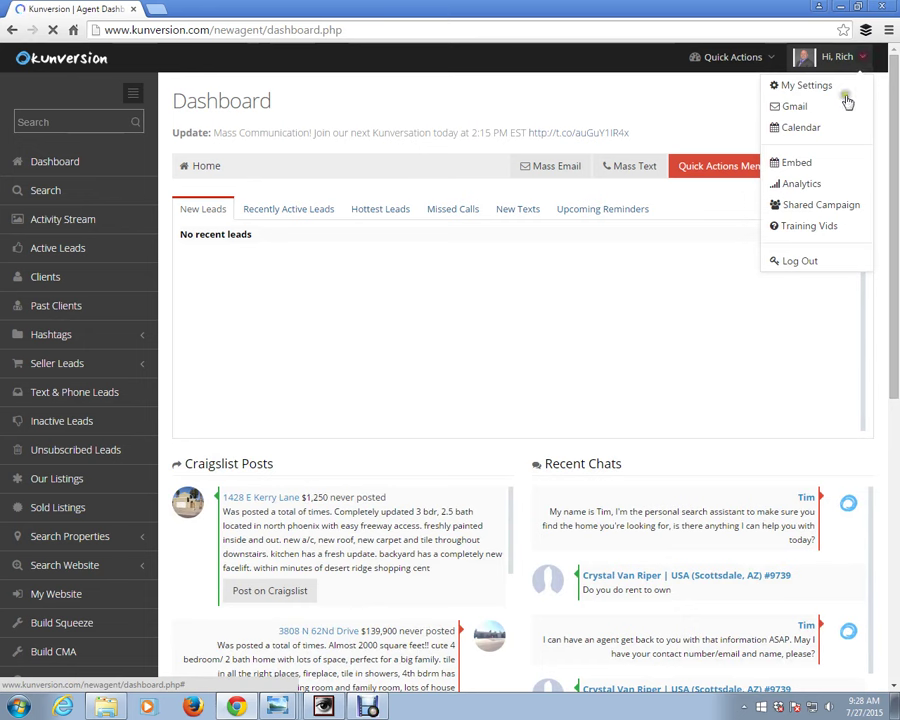
pyautogui.click(795, 261)
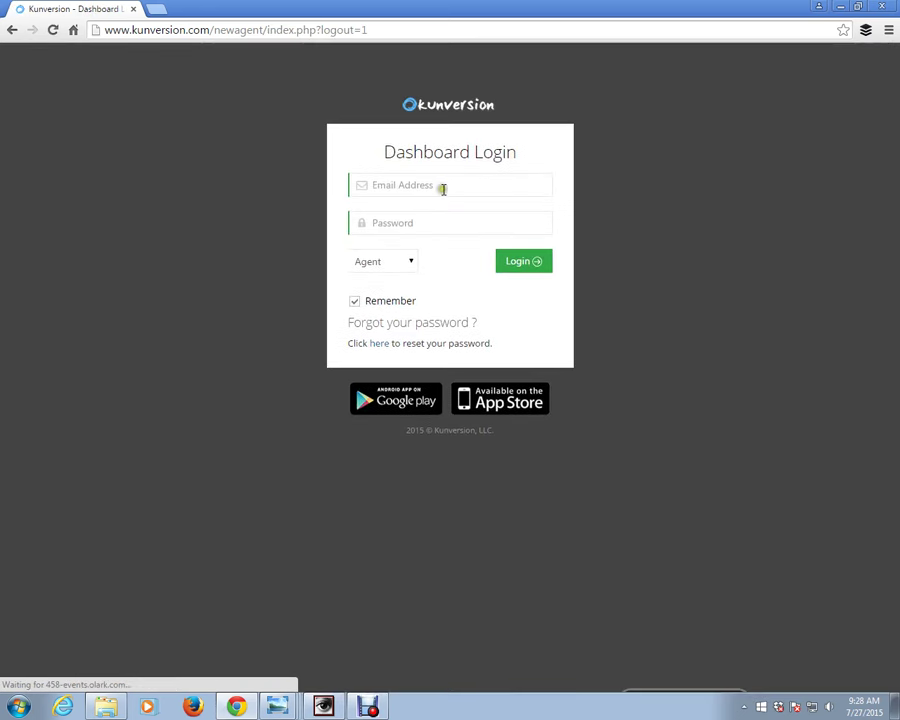
# - Sign back in with the agent's email and password, declining Chrome's password save
pyautogui.click(443, 188)
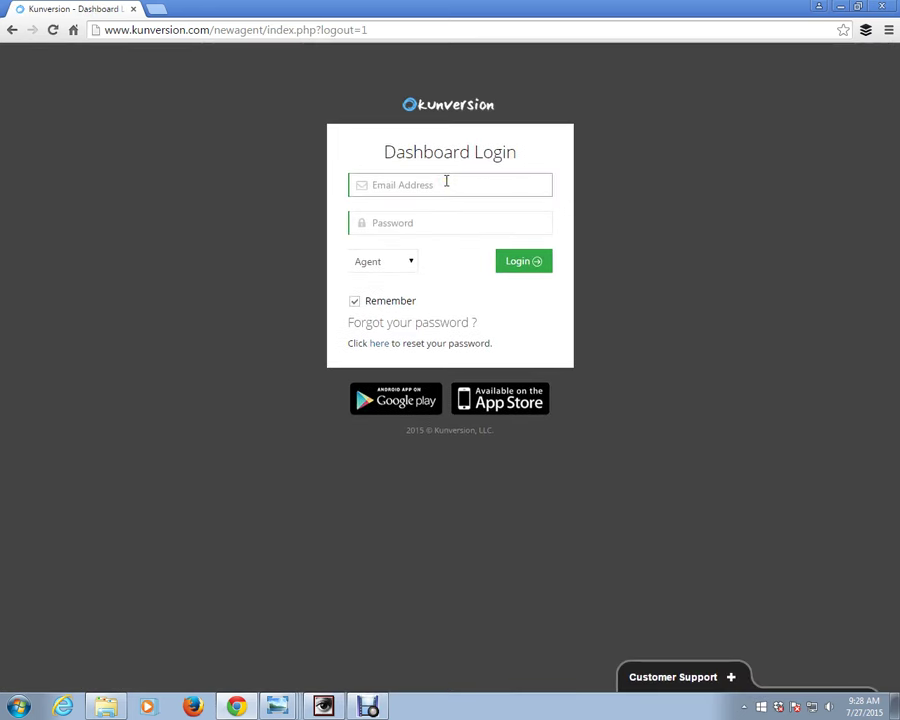
pyautogui.write('rich')
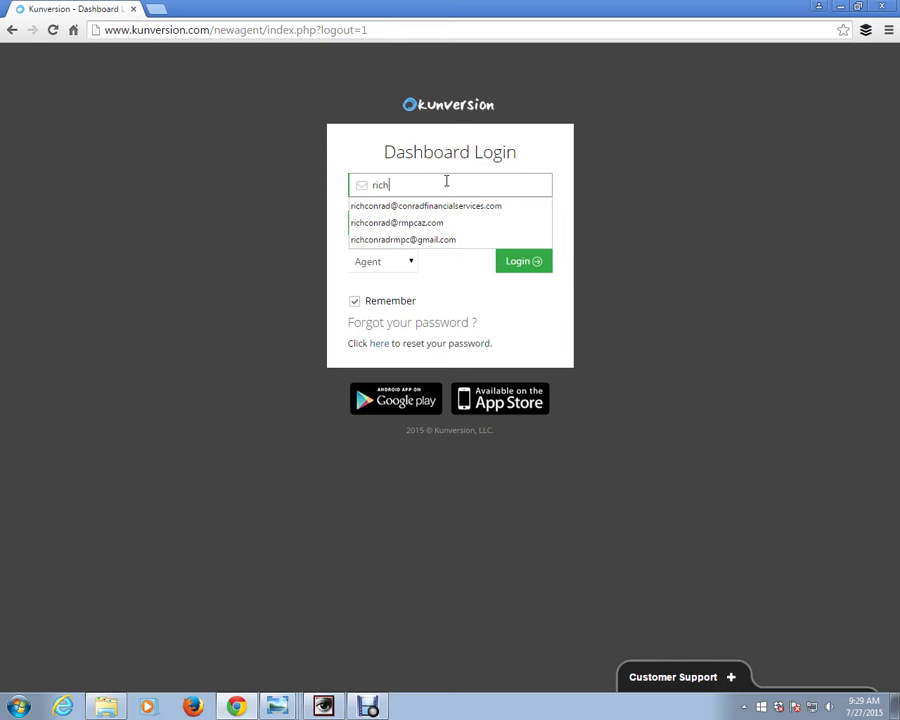
pyautogui.press('Tab')
pyautogui.write('••••••••')
pyautogui.press('Return')
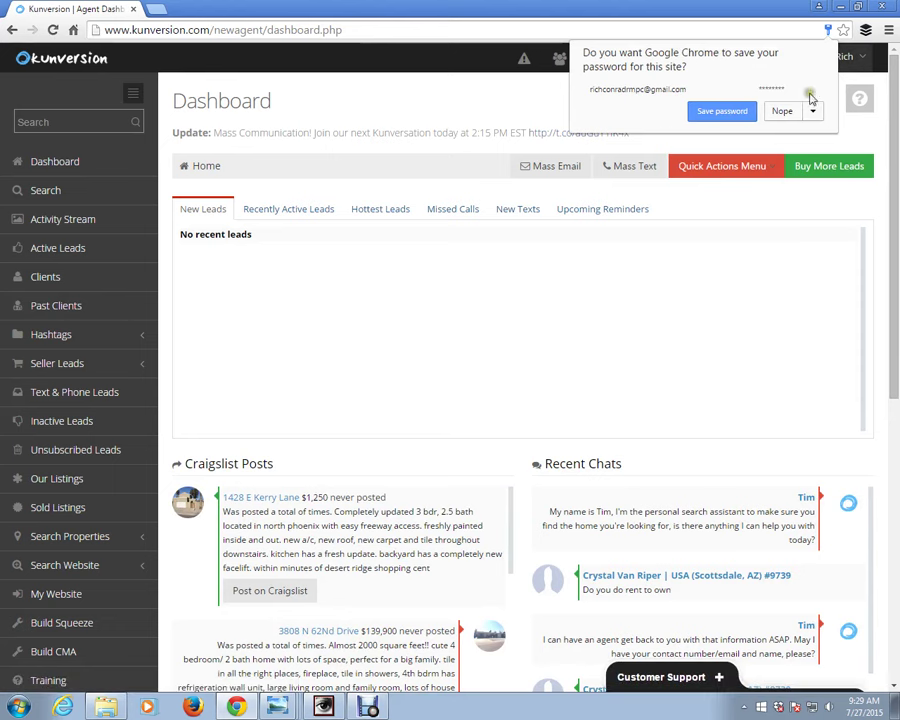
pyautogui.click(788, 112)
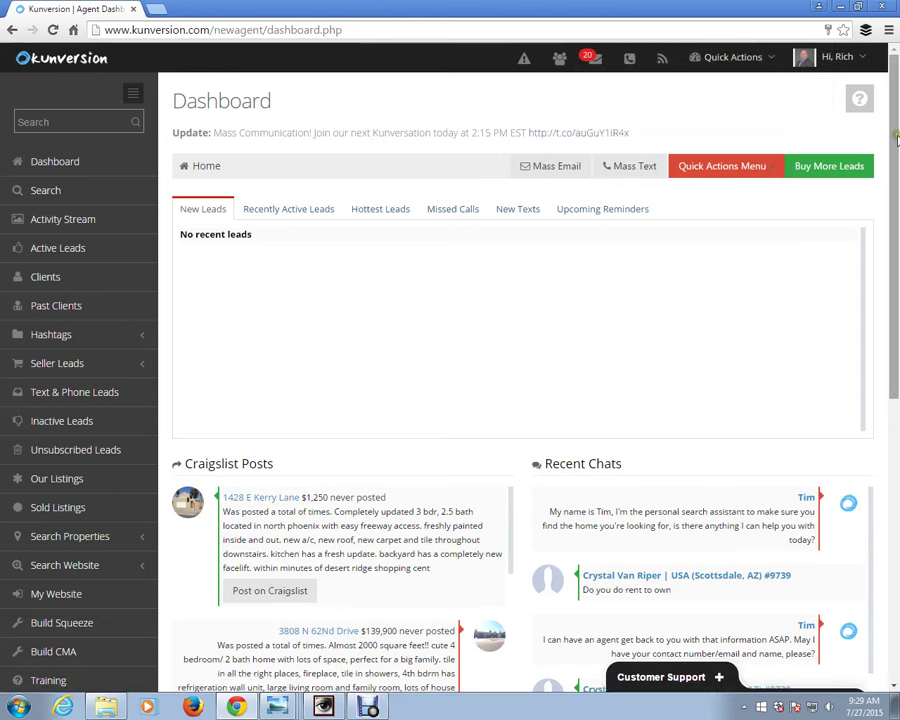
# - Scroll the dashboard and open Build Squeeze from the left sidebar
pyautogui.moveTo(893, 143); pyautogui.dragTo(883, 198)
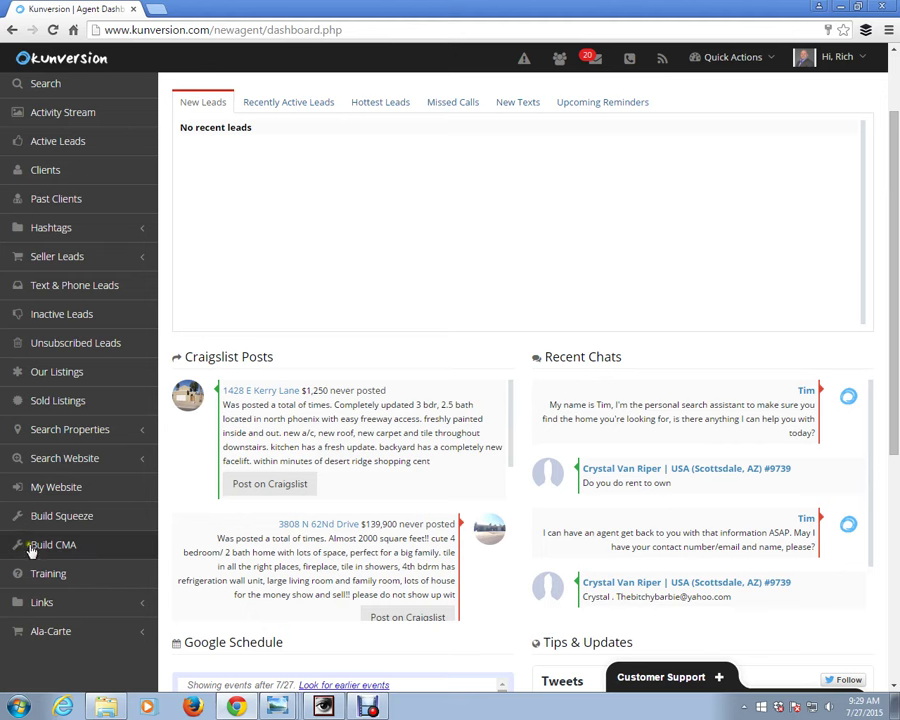
pyautogui.click(57, 516)
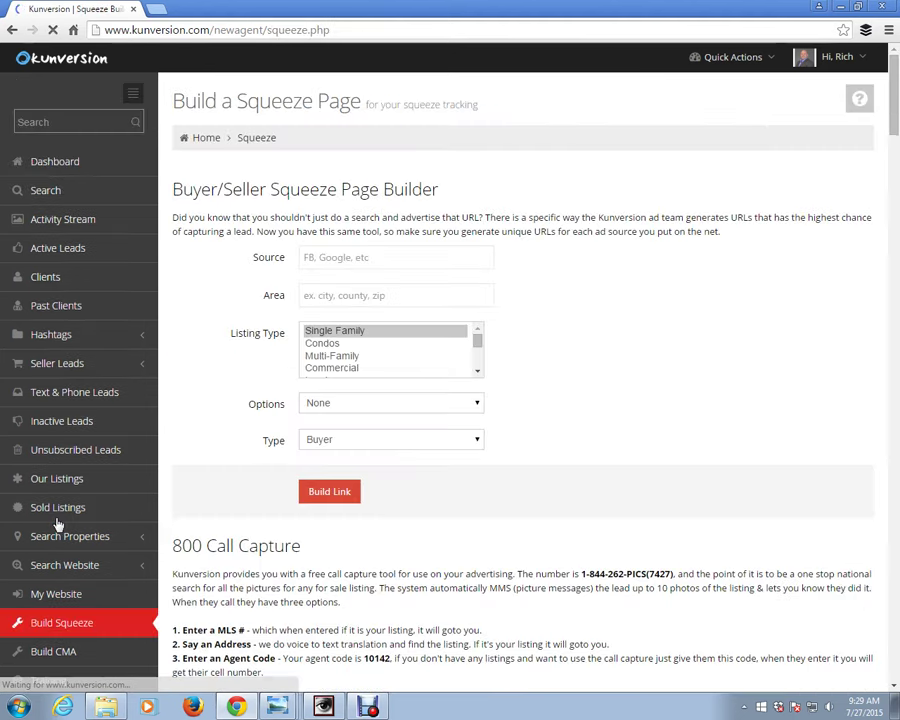
# - Enter FB as the Source and choose city:Glendale as the Area
pyautogui.click(478, 257)
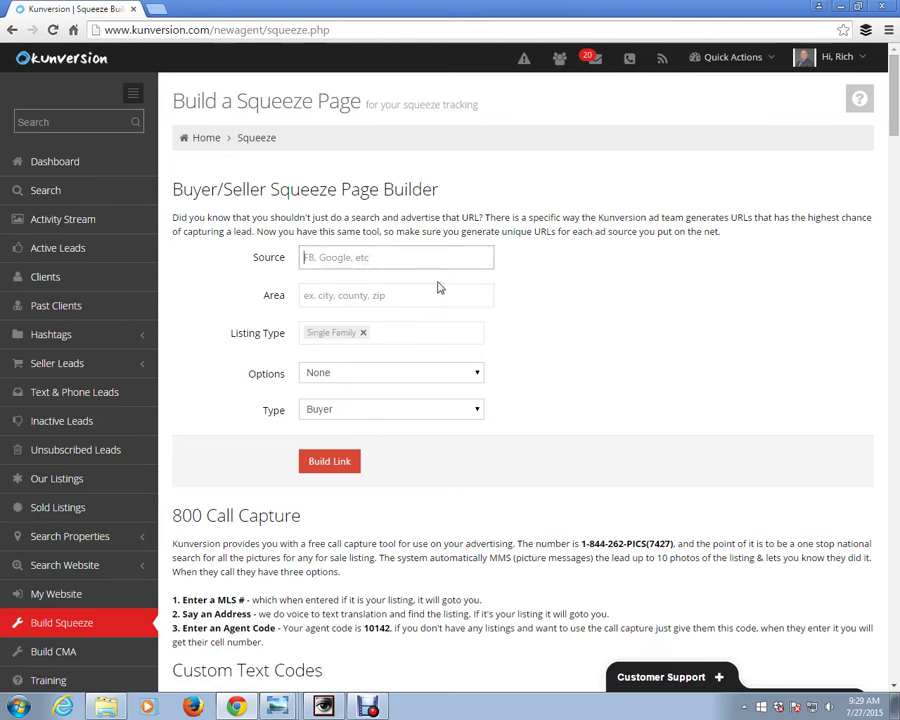
pyautogui.write('FB')
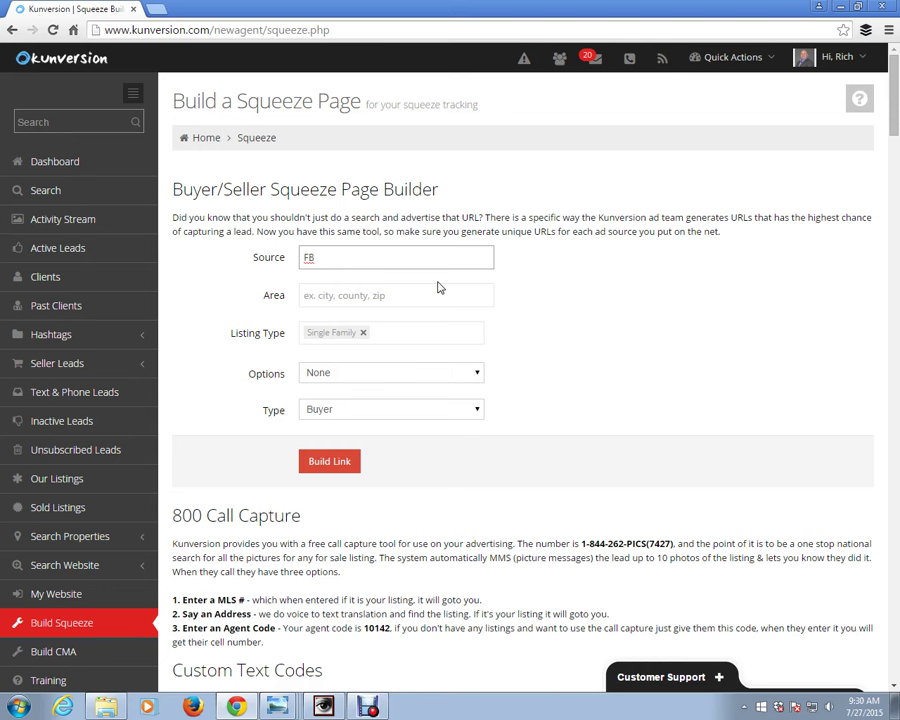
pyautogui.click(362, 295)
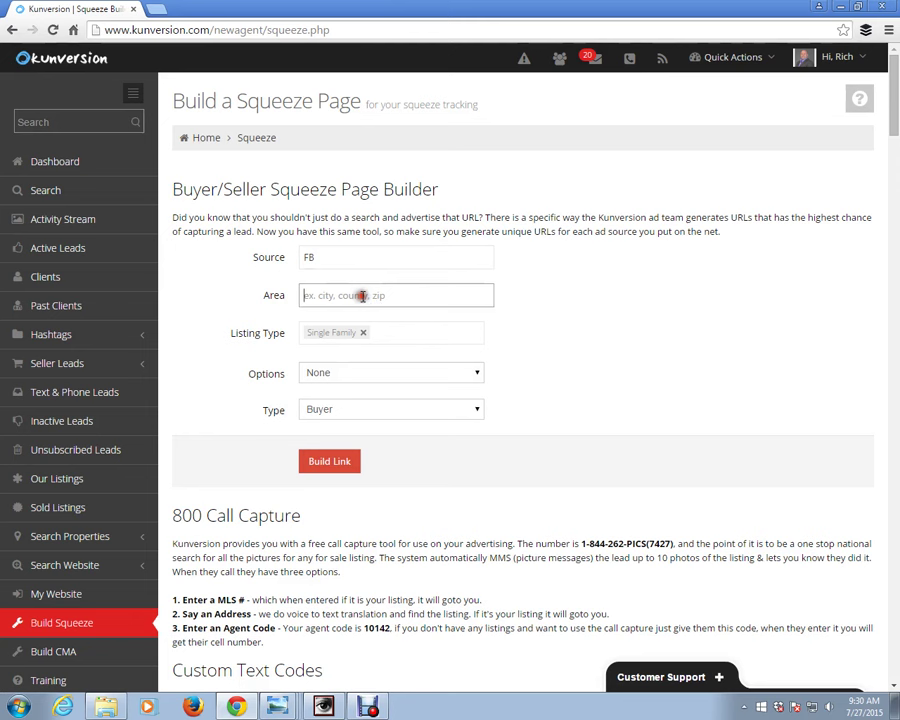
pyautogui.write('glendale')
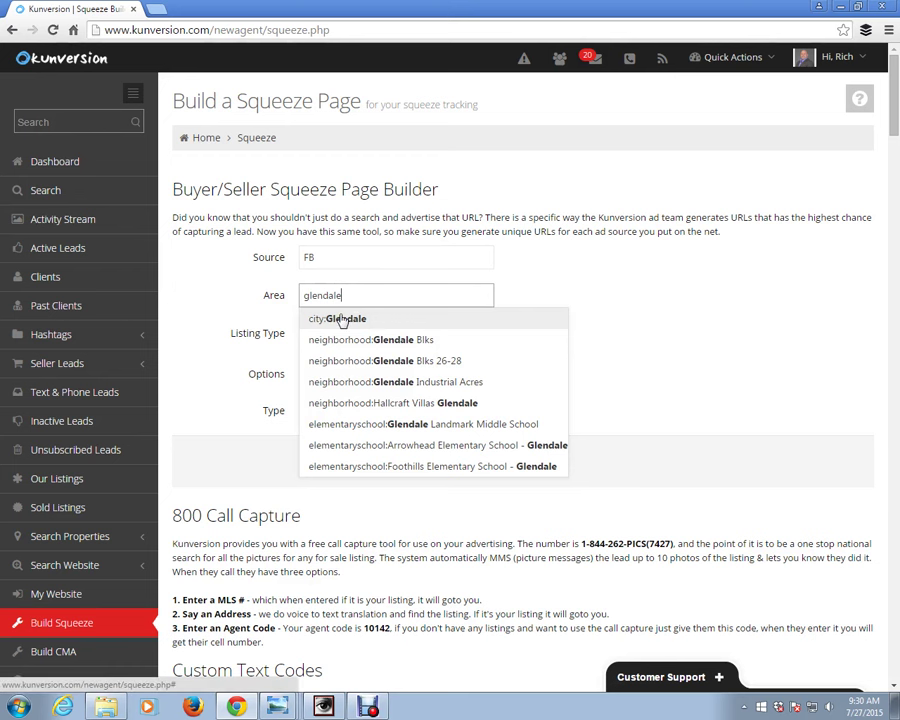
pyautogui.click(341, 319)
pyautogui.click(337, 320)
pyautogui.click(355, 342)
pyautogui.click(347, 357)
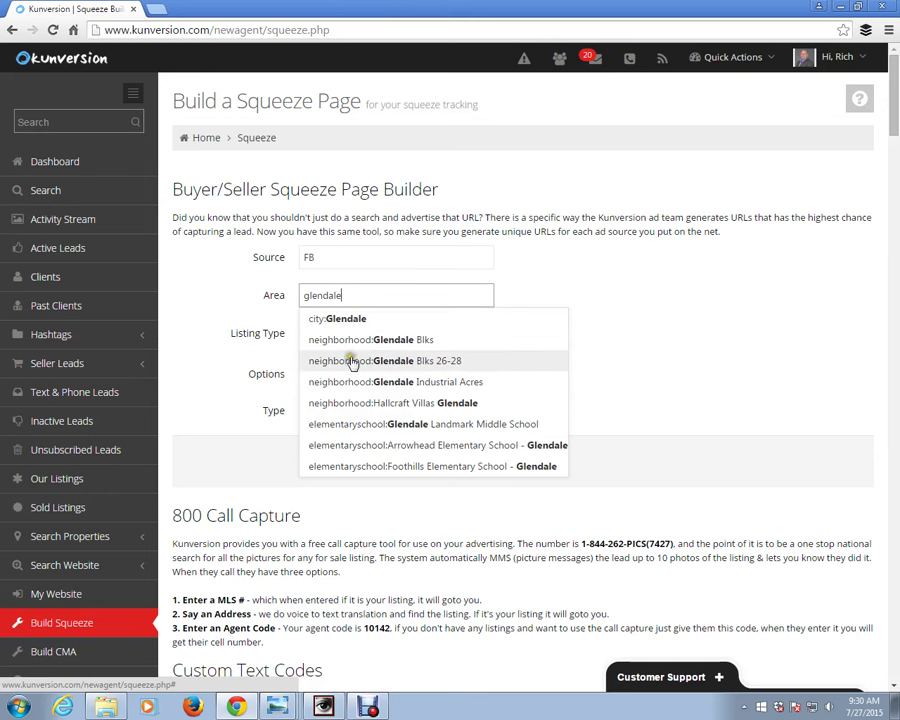
pyautogui.click(331, 320)
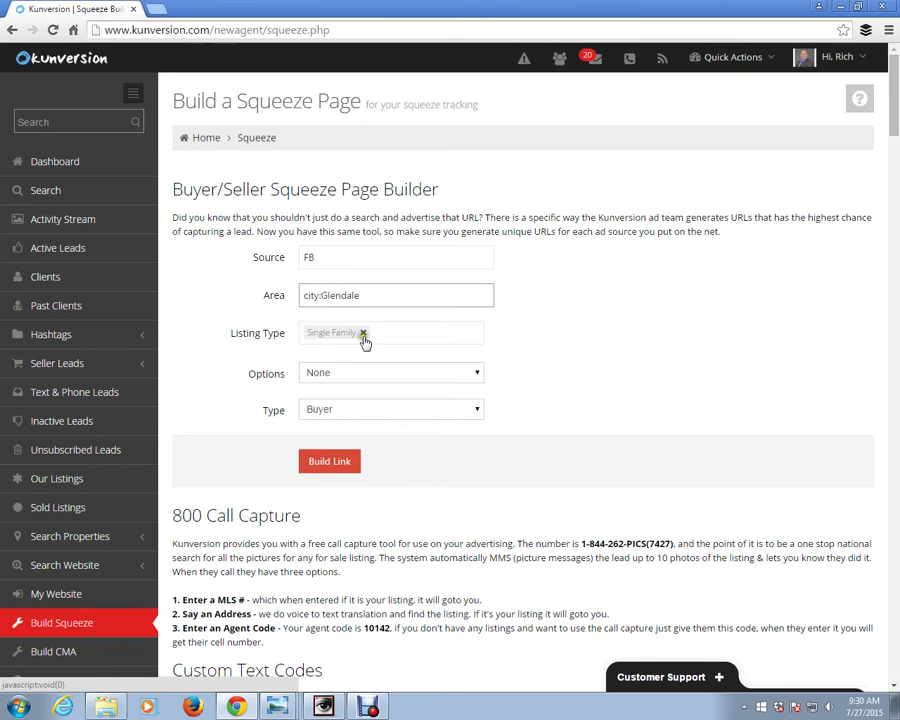
# - Set Options to Foreclosures and build the buyer squeeze link
pyautogui.click(474, 376)
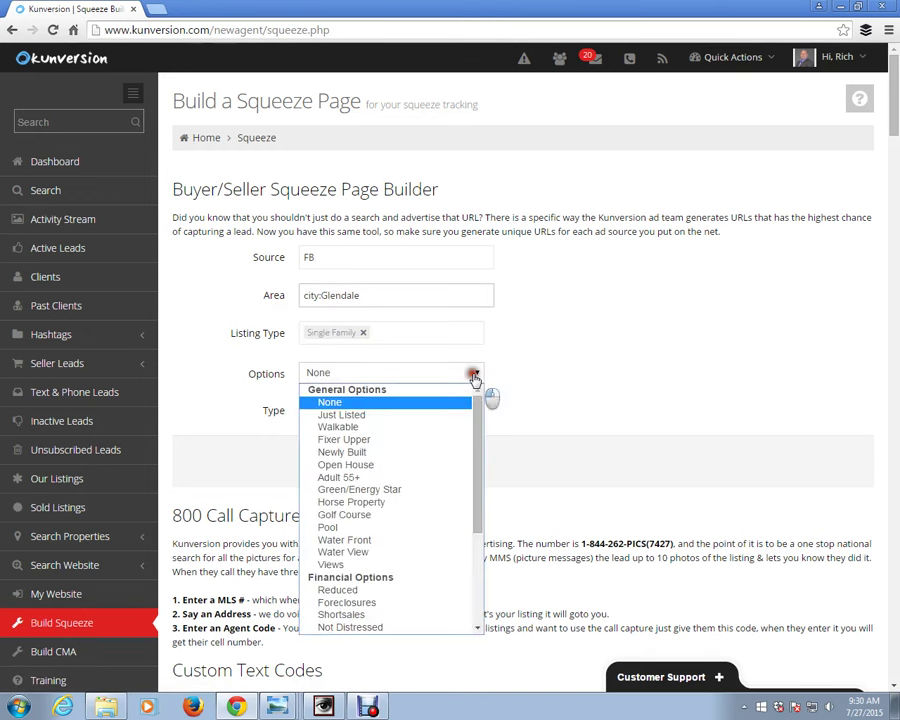
pyautogui.moveTo(474, 376); pyautogui.dragTo(486, 508)
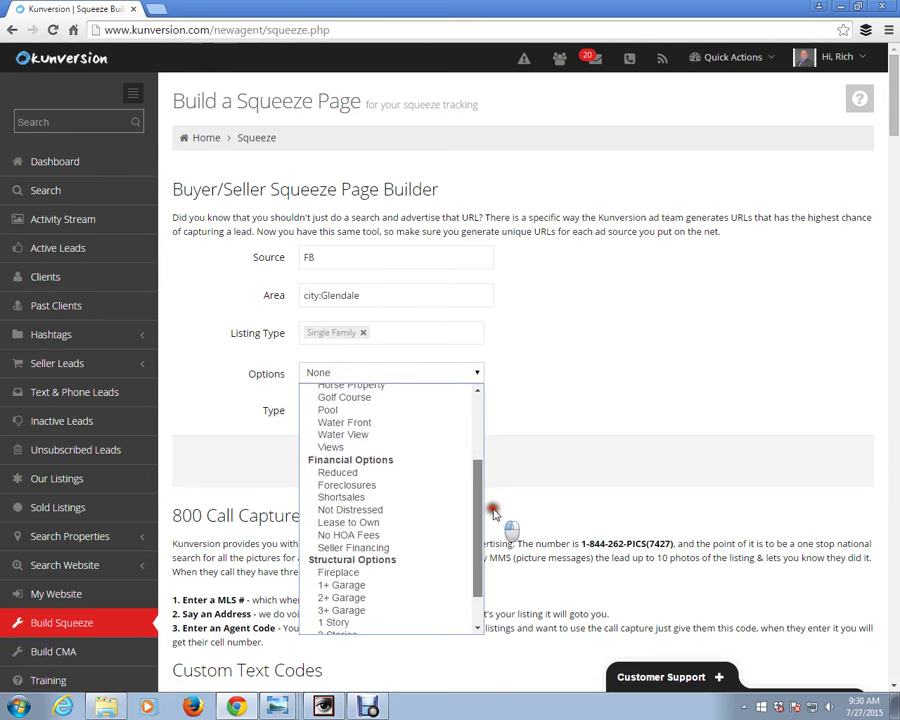
pyautogui.click(372, 487)
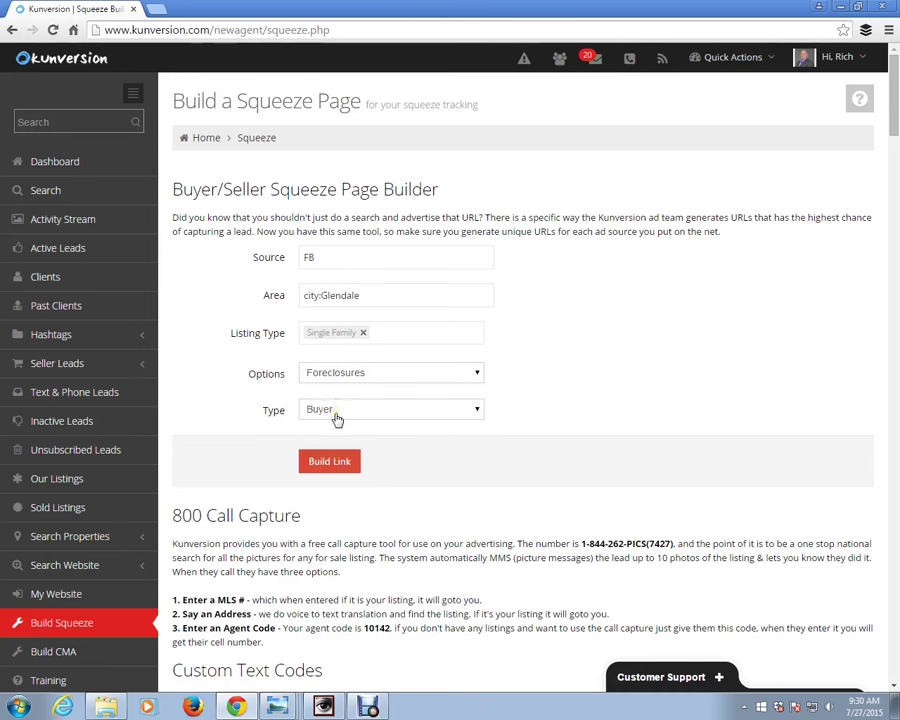
pyautogui.click(336, 465)
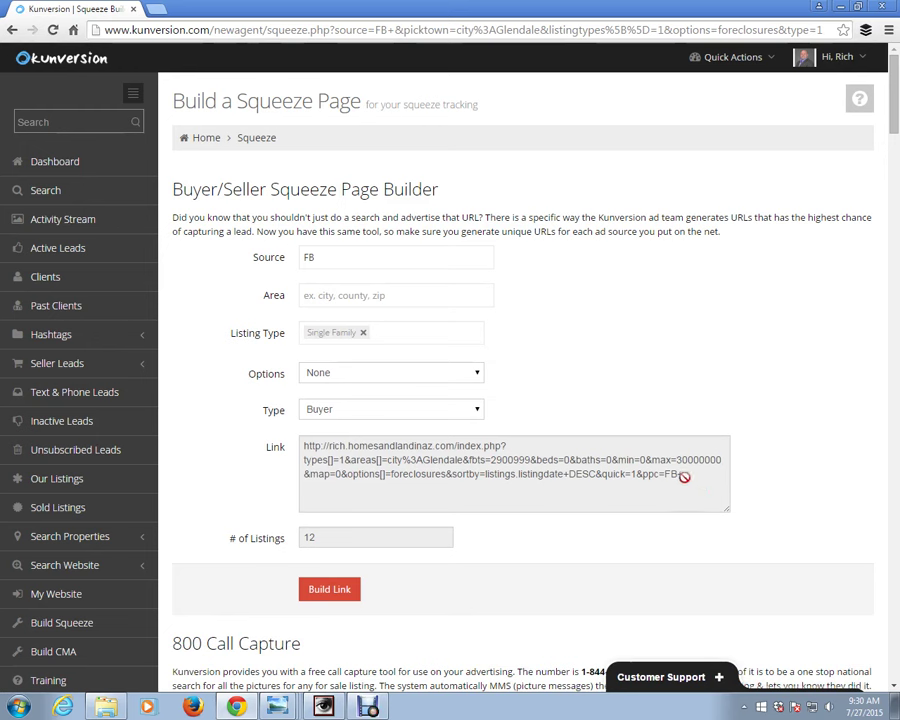
# - Copy the generated buyer link URL from the Link field
pyautogui.moveTo(688, 482); pyautogui.dragTo(313, 448)
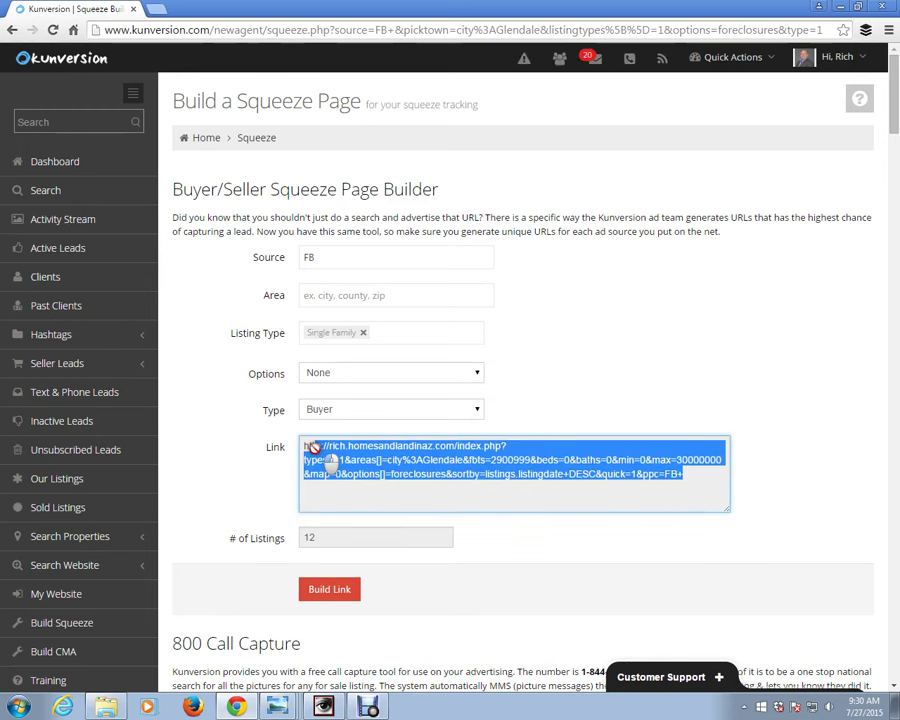
pyautogui.rightClick(320, 451)
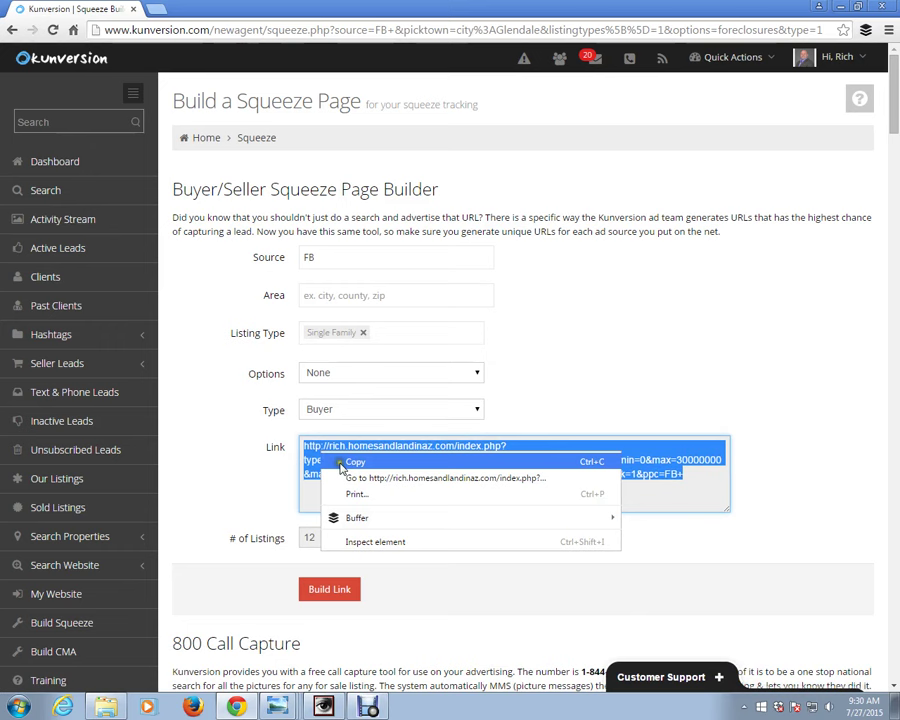
pyautogui.click(341, 464)
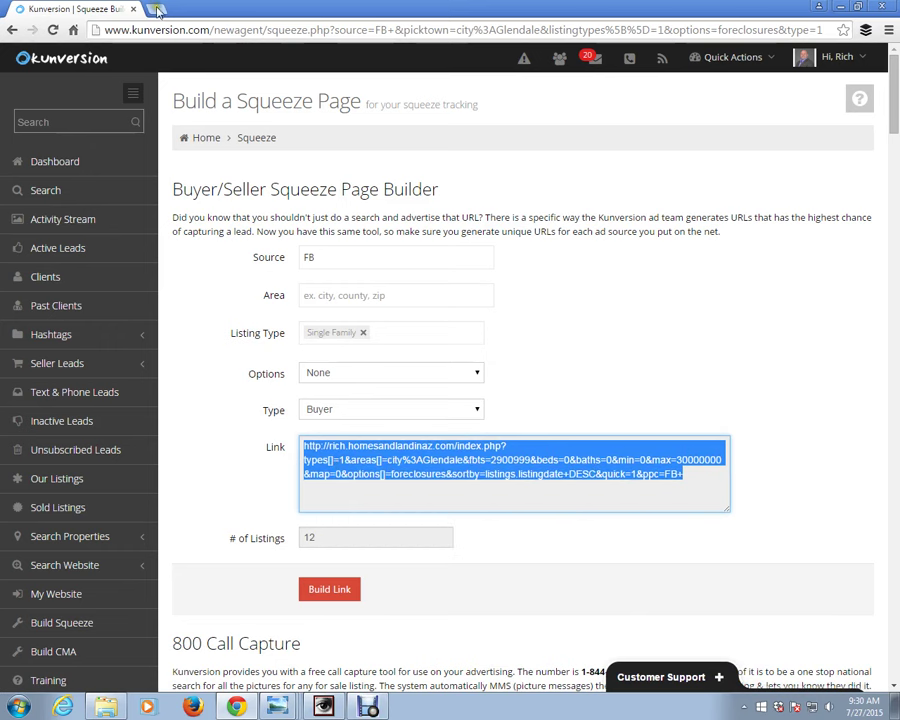
pyautogui.click(157, 10)
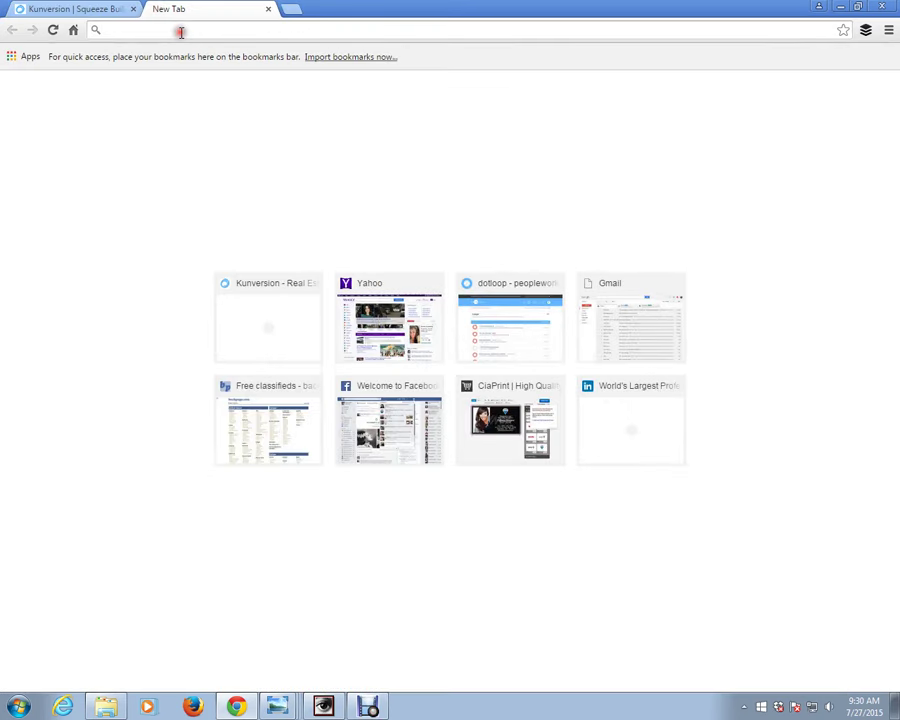
# - Load the copied link to view the 12 Glendale foreclosure listings, then return to the builder
pyautogui.hotkey('ctrl', 'v')
pyautogui.press('Return')
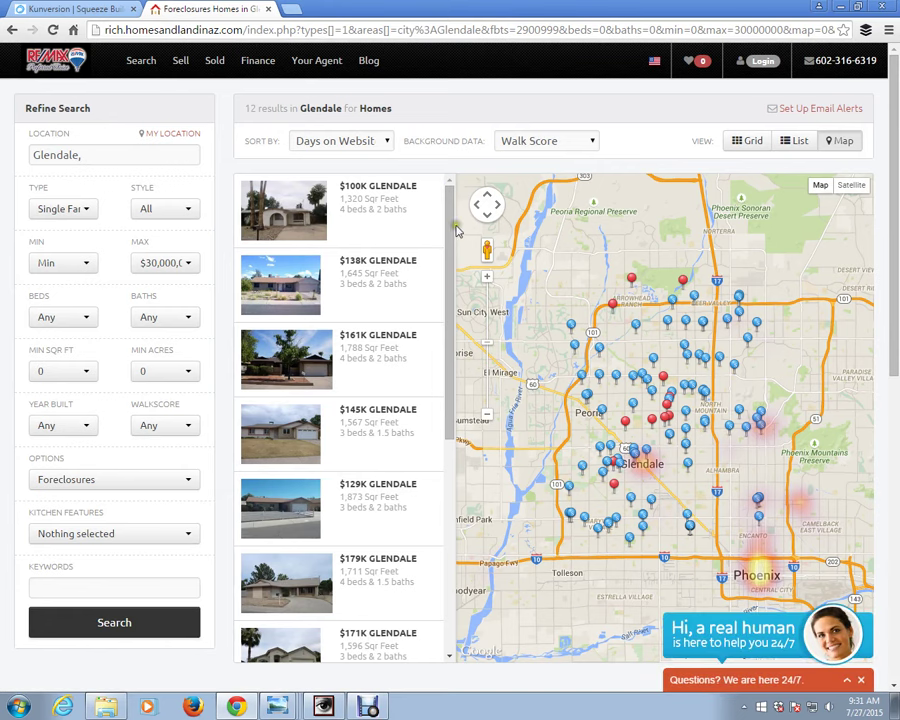
pyautogui.scroll(-4, 420, 420)
pyautogui.moveTo(474, 420); pyautogui.dragTo(481, 281)
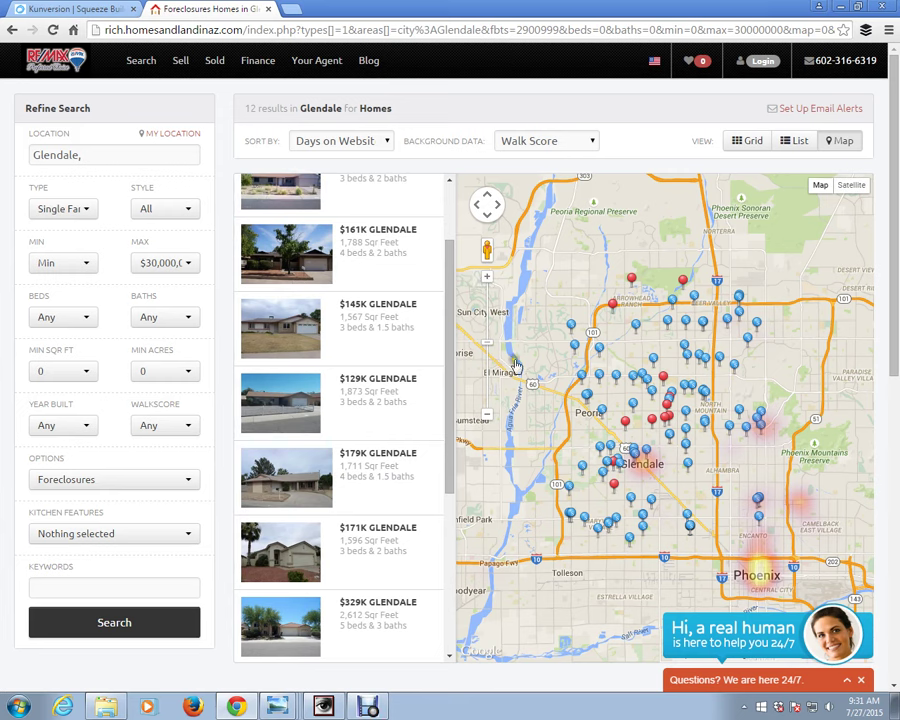
pyautogui.moveTo(449, 313); pyautogui.dragTo(449, 323)
pyautogui.click(86, 9)
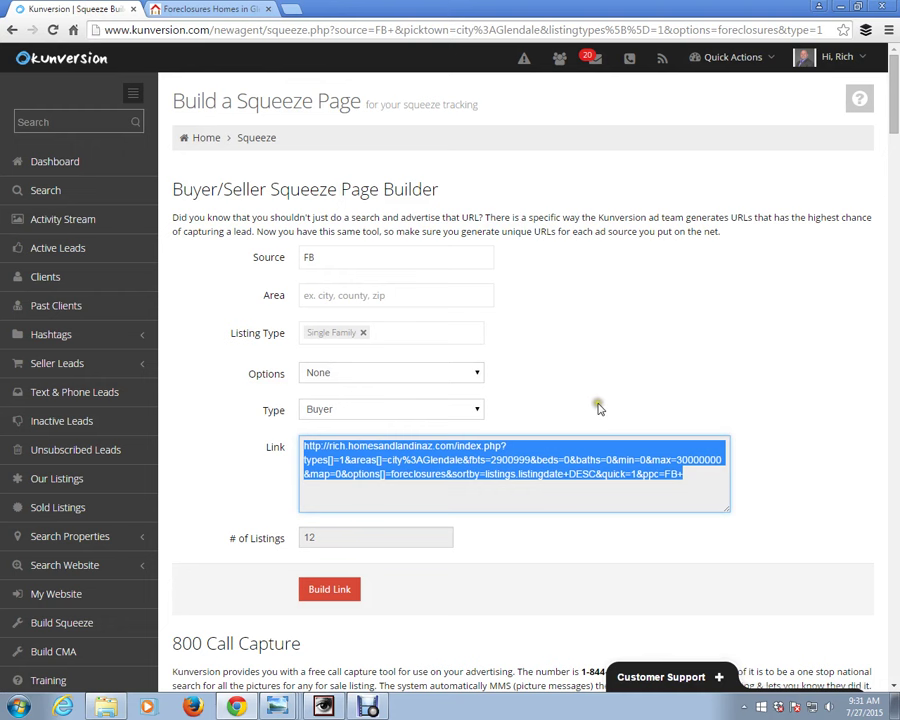
pyautogui.click(474, 412)
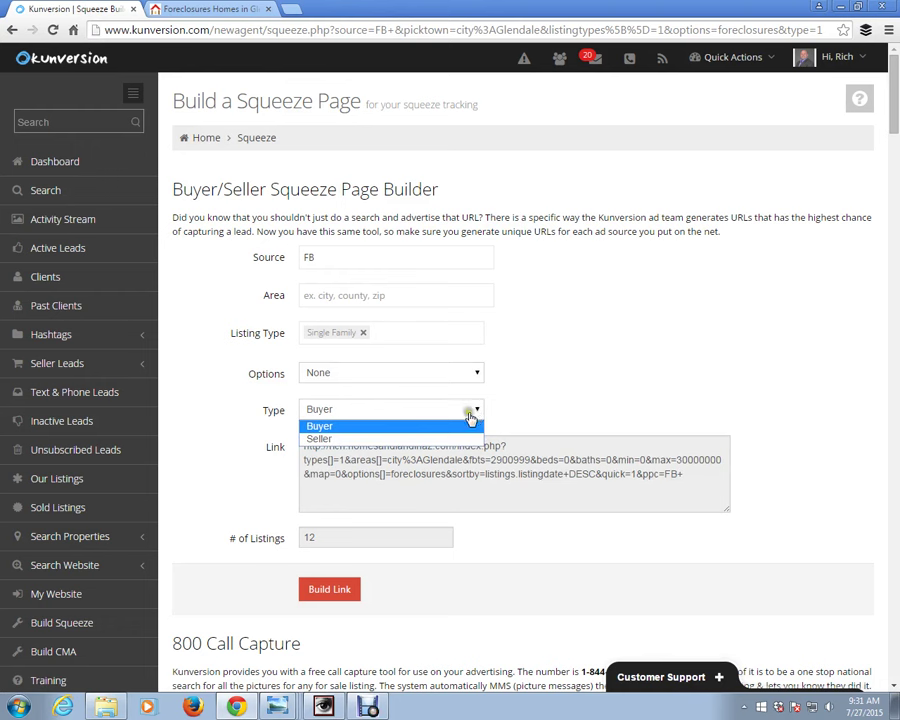
pyautogui.click(635, 413)
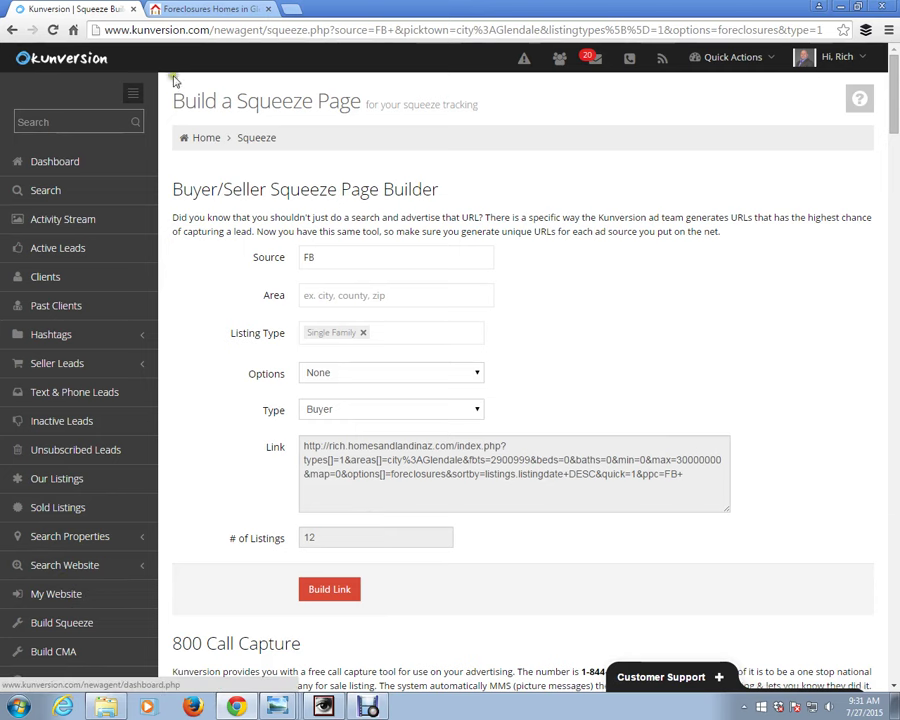
pyautogui.click(196, 12)
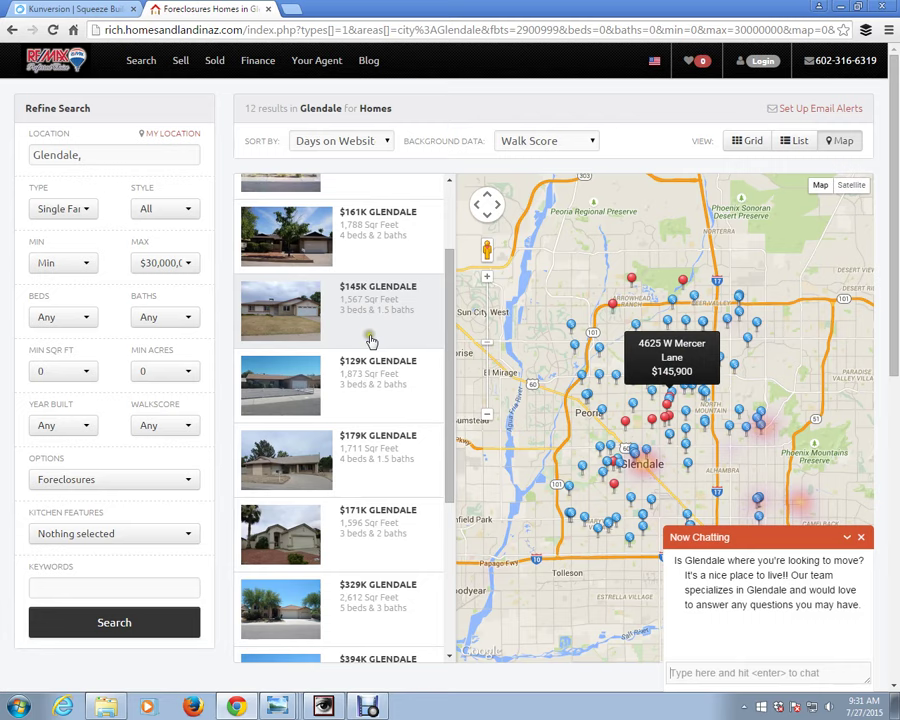
pyautogui.click(60, 9)
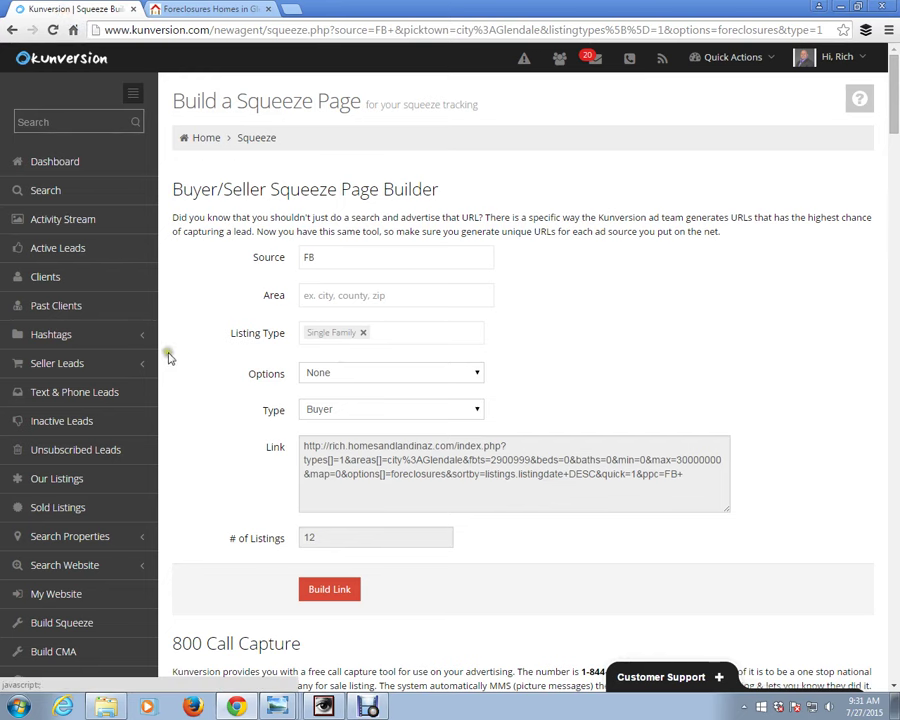
# - Reload an empty builder and enter Source FB with Area city:Glendale
pyautogui.click(32, 624)
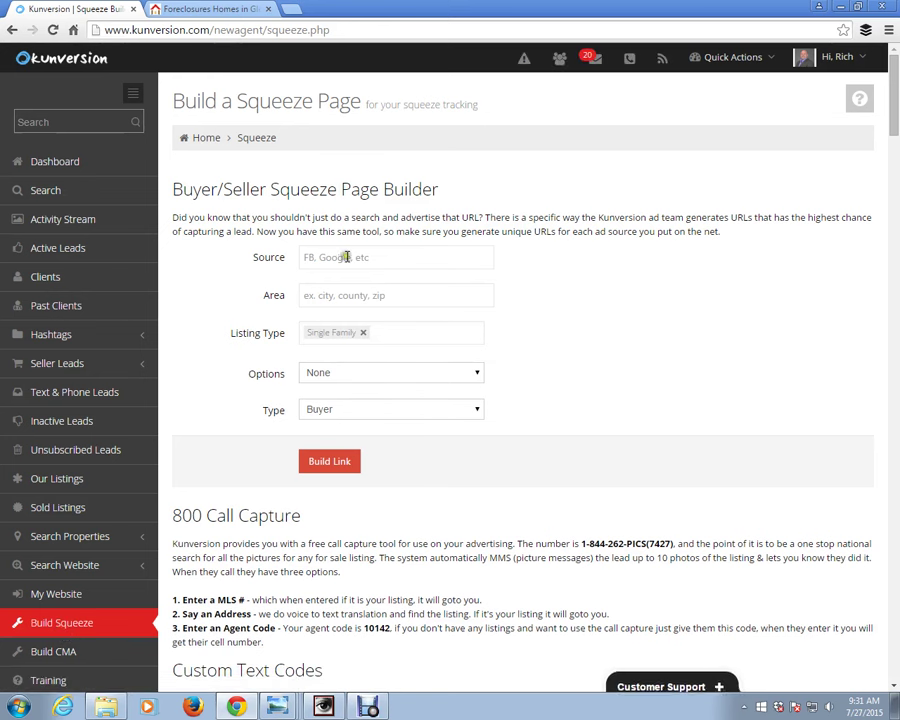
pyautogui.click(357, 257)
pyautogui.write('FB')
pyautogui.press('Tab')
pyautogui.write('glendale')
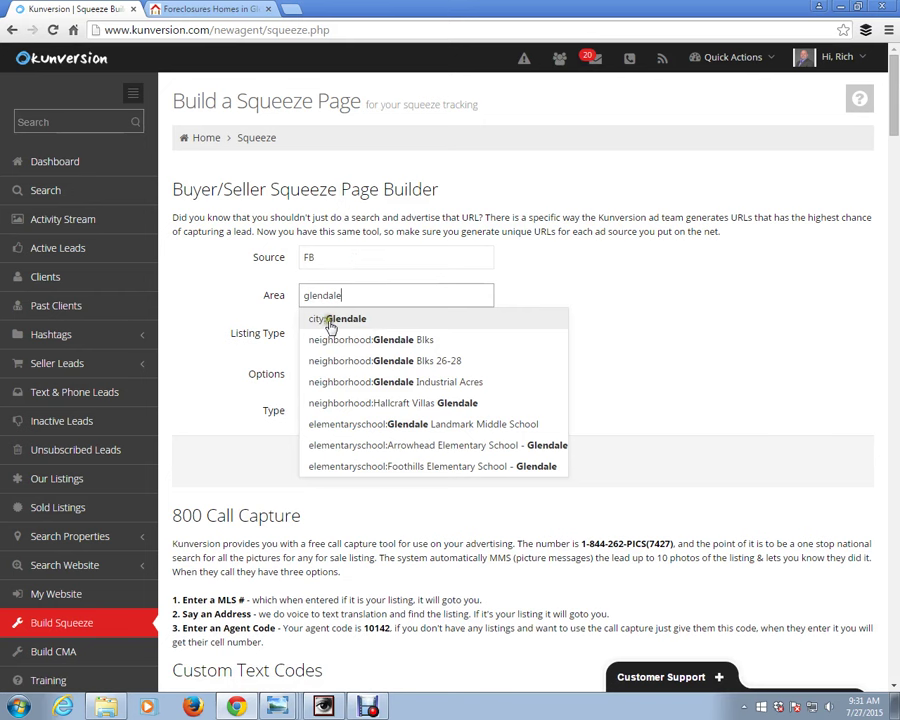
pyautogui.click(330, 319)
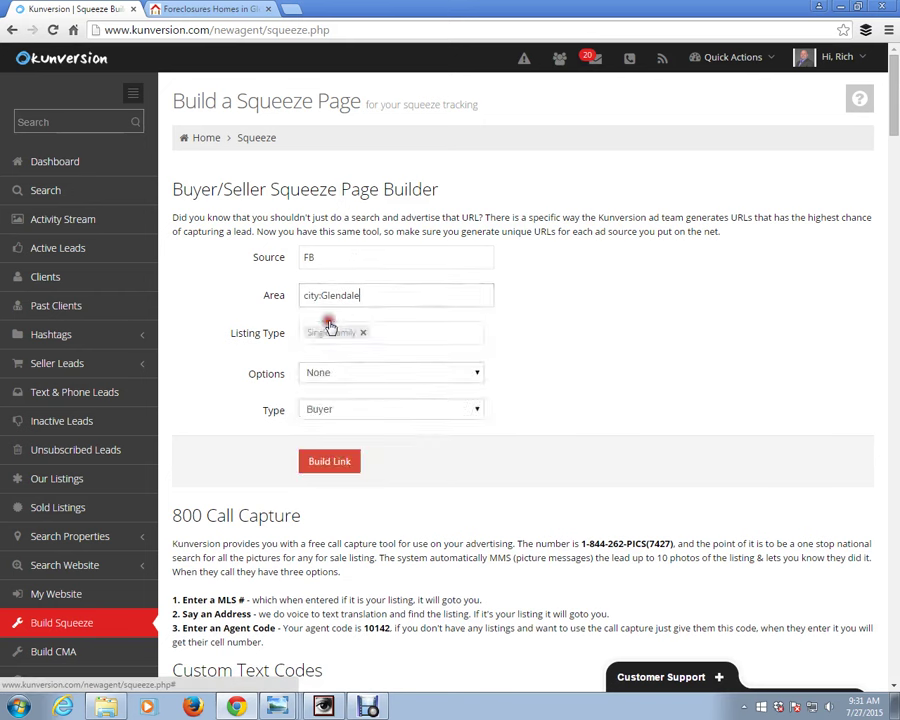
pyautogui.click(568, 302)
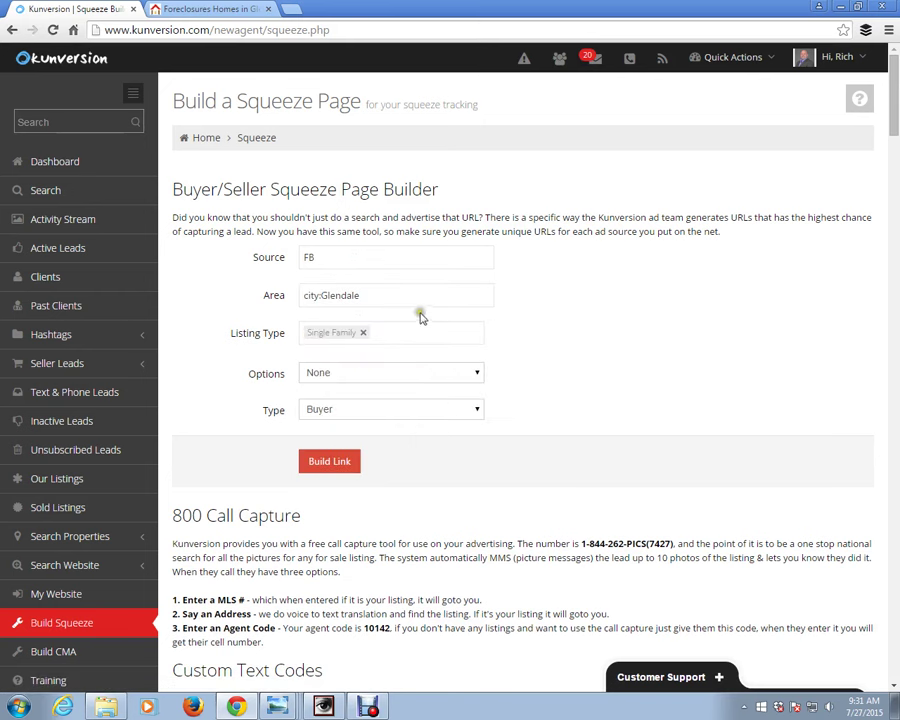
# - Choose Foreclosures, set Type to Seller, and build the seller link
pyautogui.click(355, 374)
pyautogui.click(350, 603)
pyautogui.click(347, 409)
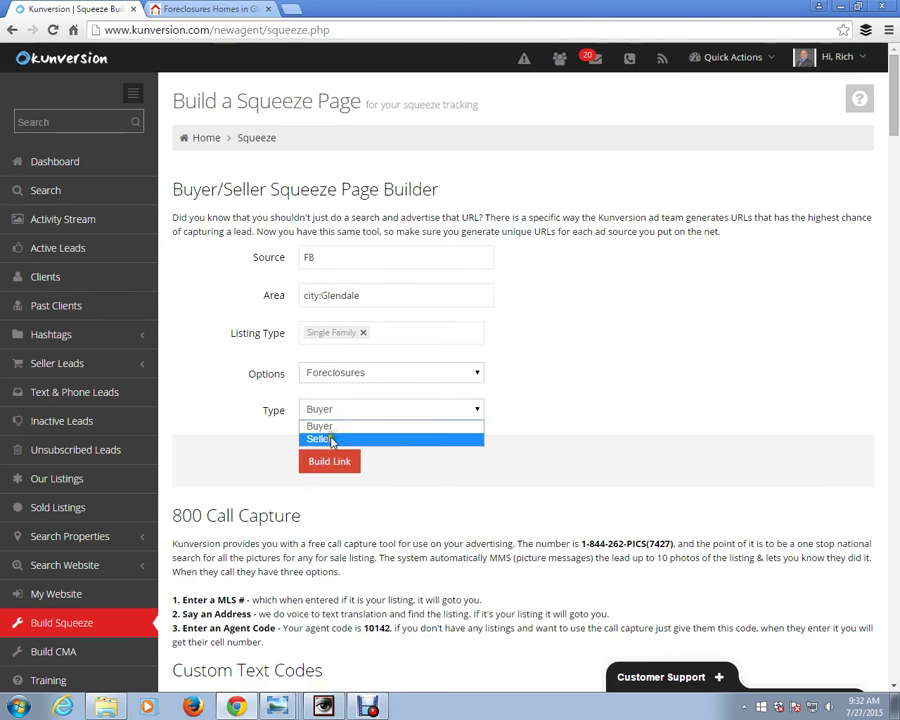
pyautogui.click(332, 439)
pyautogui.click(334, 463)
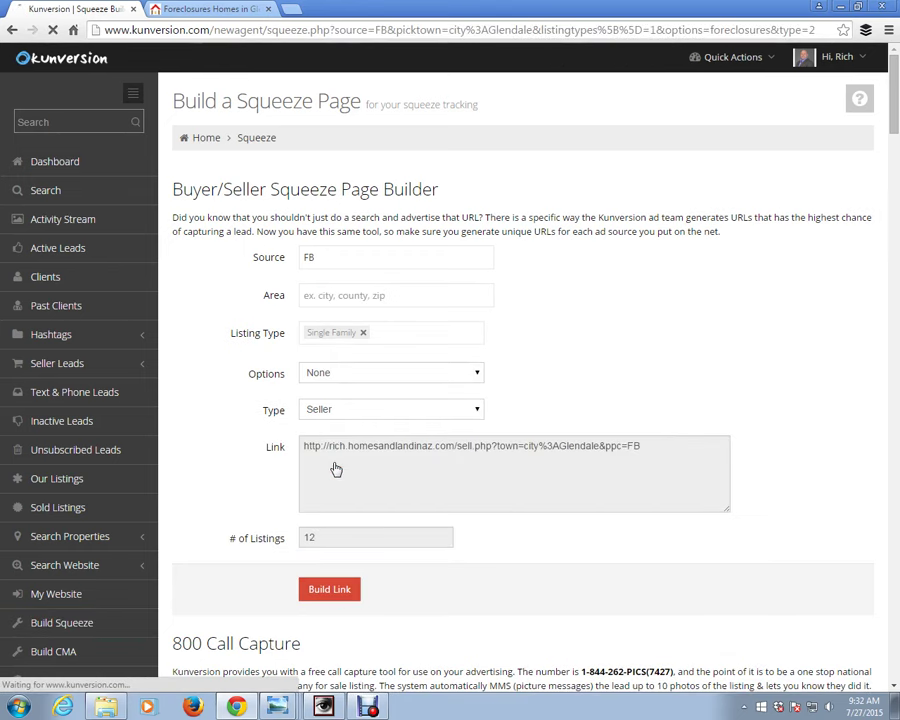
# - Copy the Glendale seller link URL from the Link box
pyautogui.moveTo(648, 452); pyautogui.dragTo(302, 447)
pyautogui.rightClick(298, 454)
pyautogui.click(348, 461)
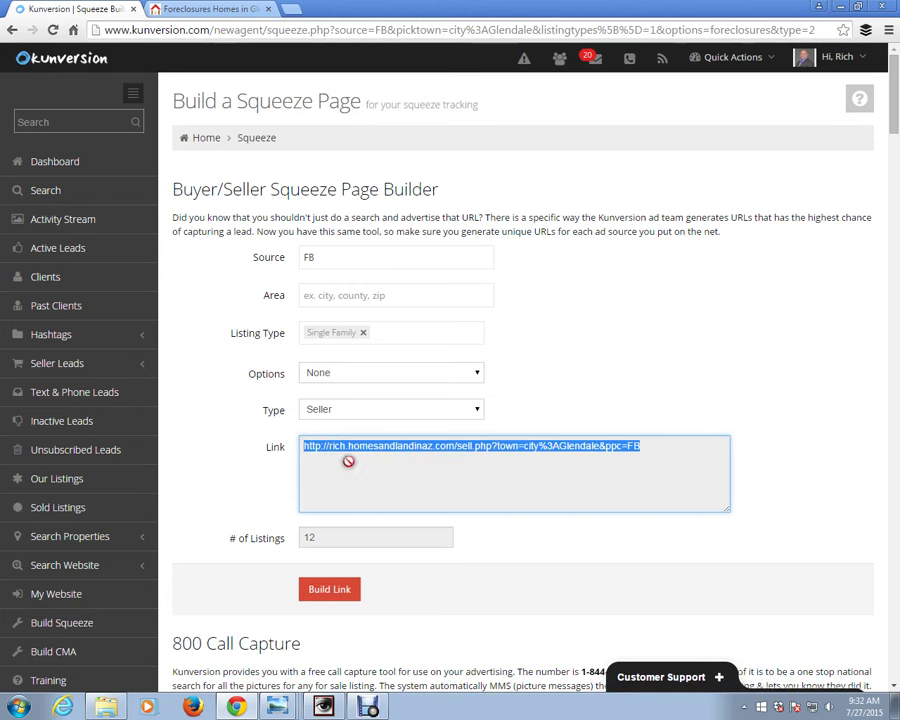
pyautogui.click(291, 9)
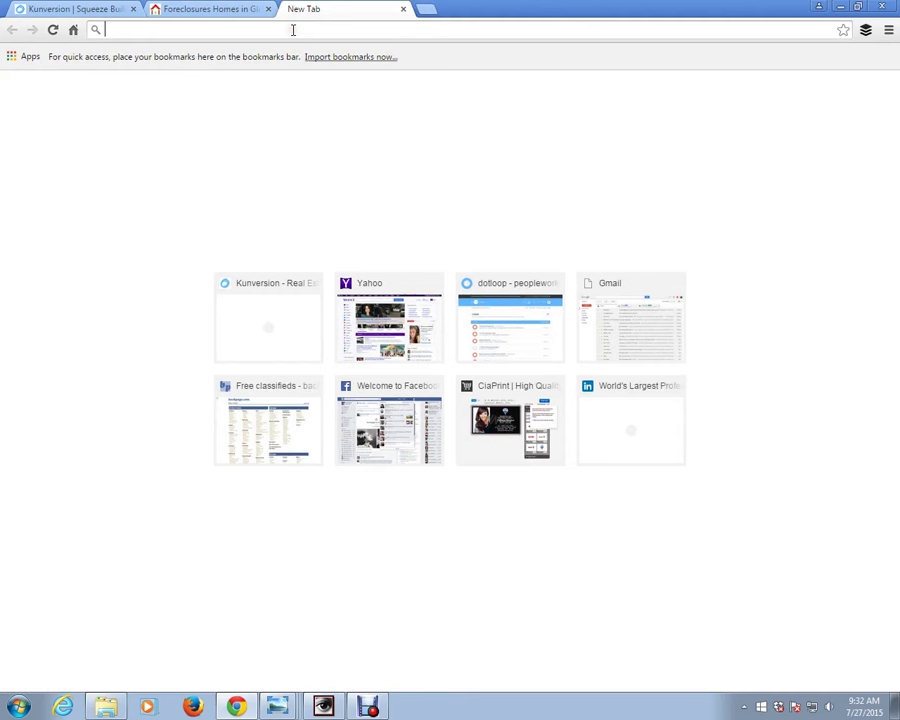
# - Load the copied seller link to show the Glendale $296K valuation page
pyautogui.write('http://rich.homesandlandinaz.com/sell.php?town=city%3AGlendale&ppc=FB')
pyautogui.press('Return')
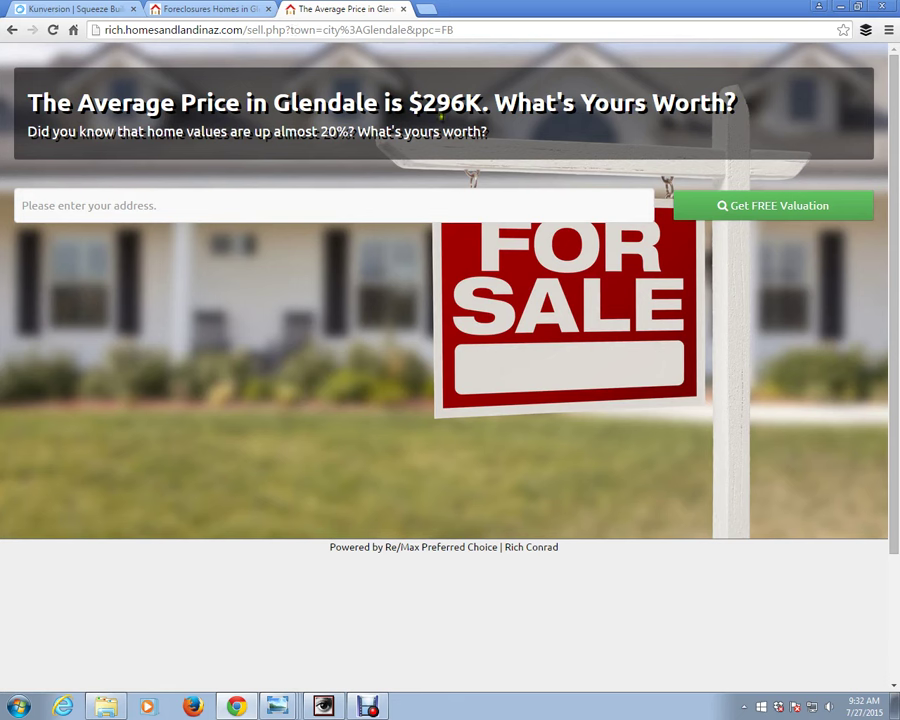
# - Leave the valuation page and return to the Kunversion Squeeze Builder showing the Glendale seller link
pyautogui.click(157, 222)
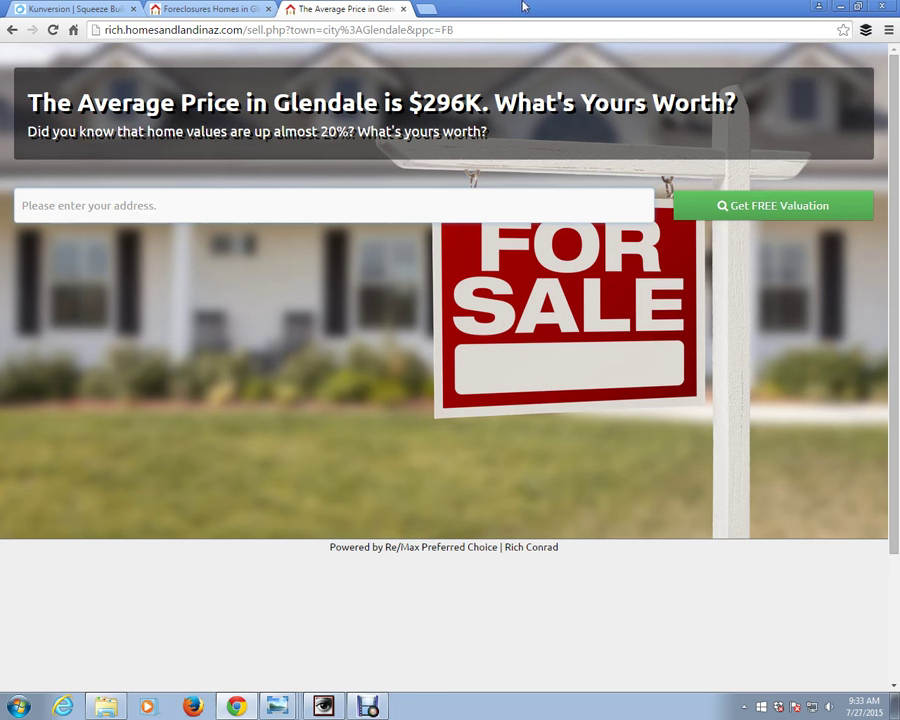
pyautogui.click(120, 13)
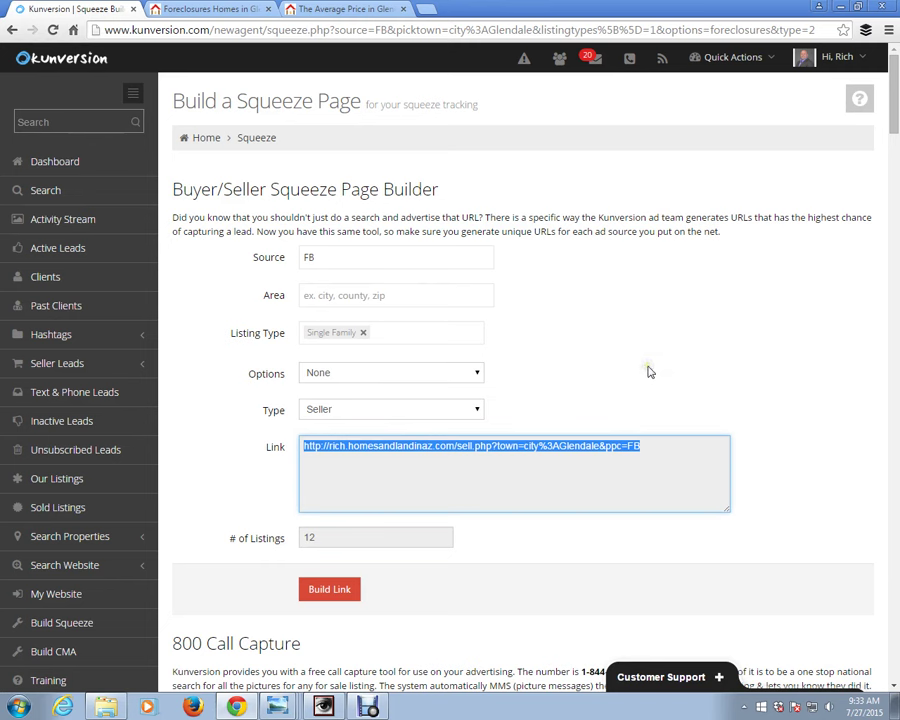
# - Check the Options dropdown, leaving it at None, and open a new Chrome tab
pyautogui.click(442, 376)
pyautogui.click(565, 353)
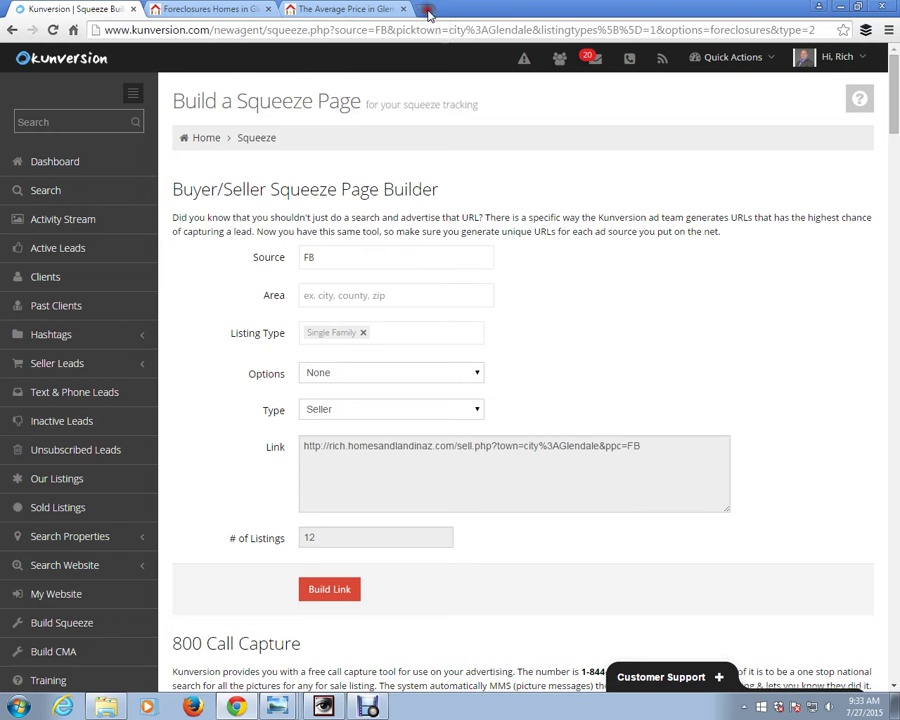
pyautogui.click(427, 11)
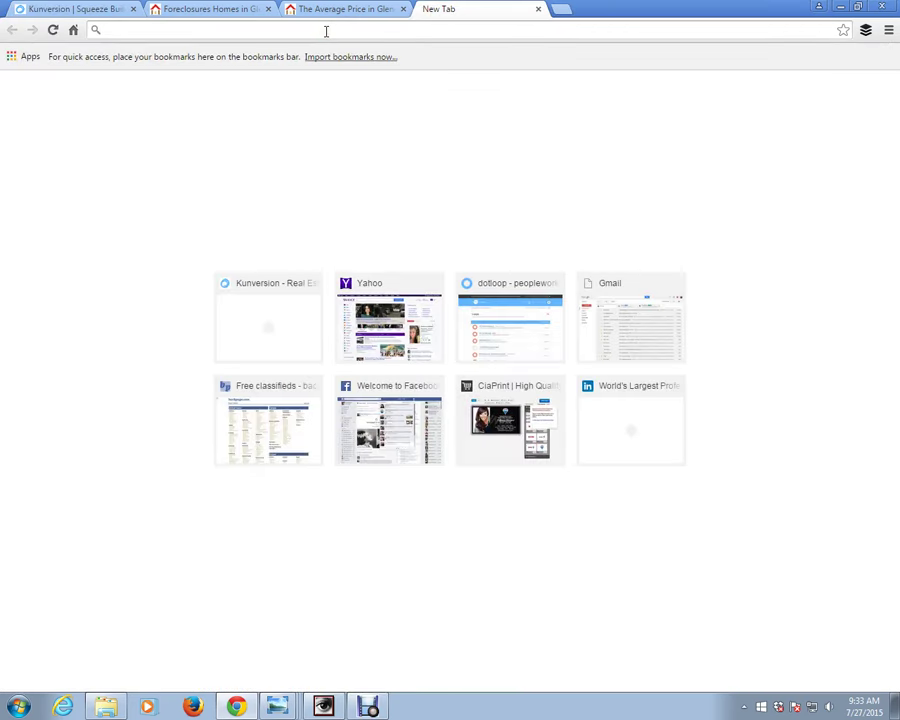
# - Load rich.homesandlandinaz.com in the new tab from the address-bar suggestion
pyautogui.write('rich.ho')
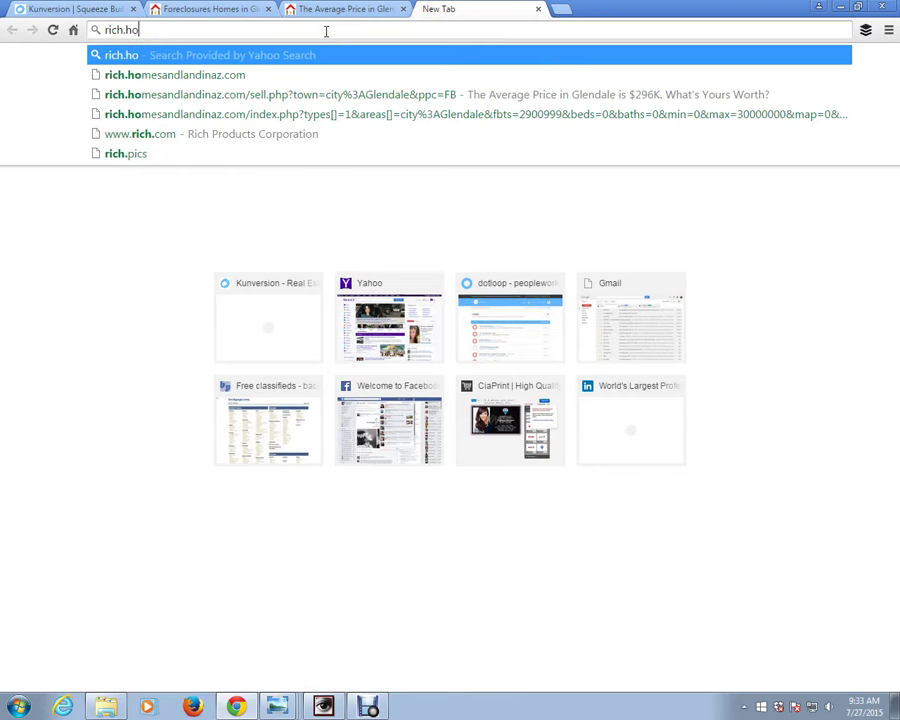
pyautogui.write('mesandlandinaz.com')
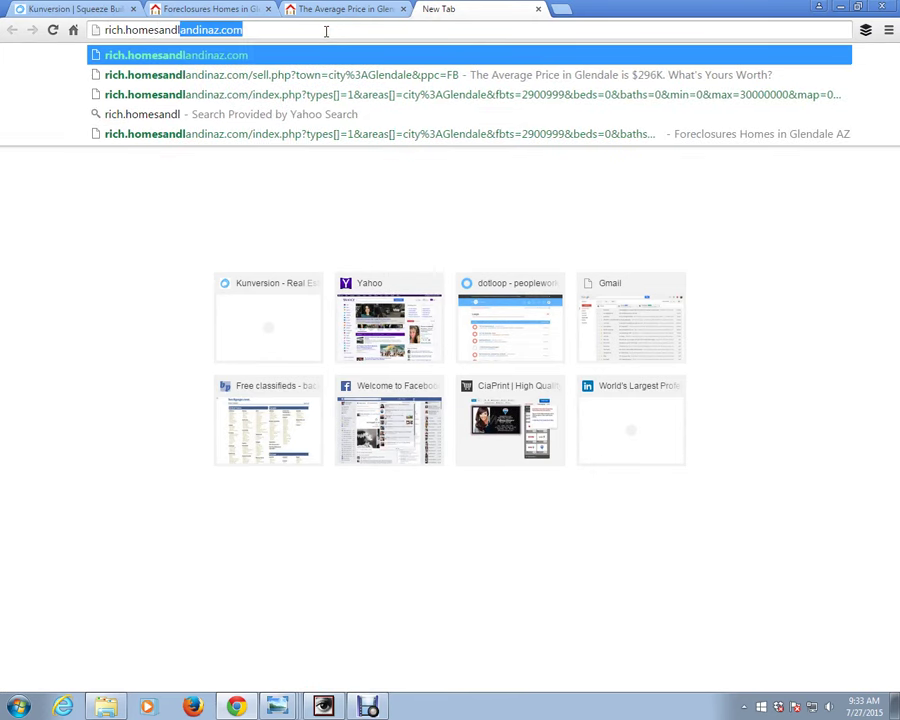
pyautogui.press('Return')
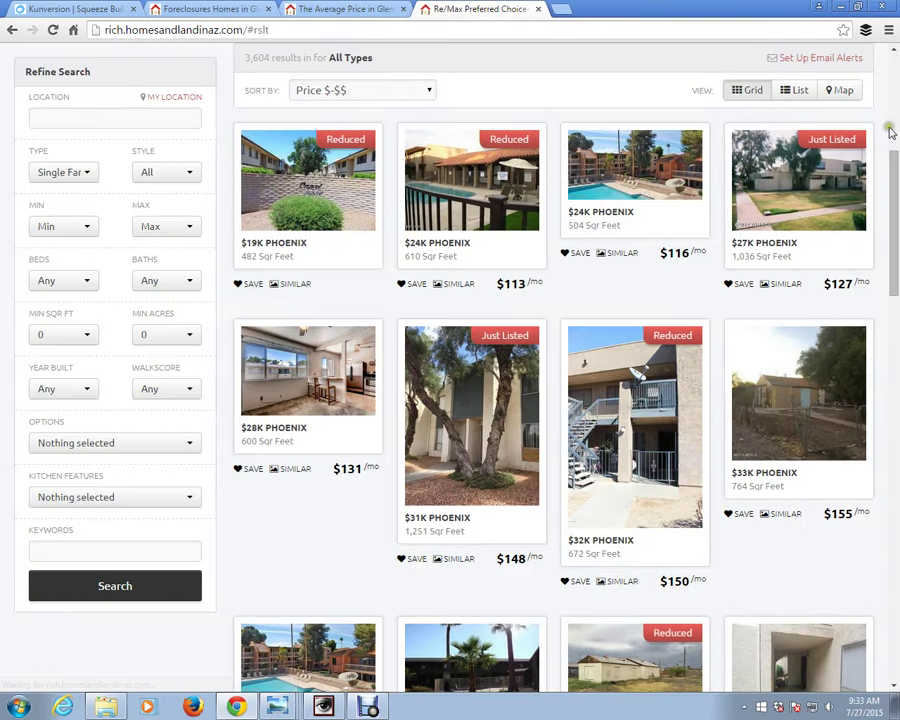
# - Search Glendale homes filtered to Foreclosures and Shortsales, returning 27 results
pyautogui.click(89, 118)
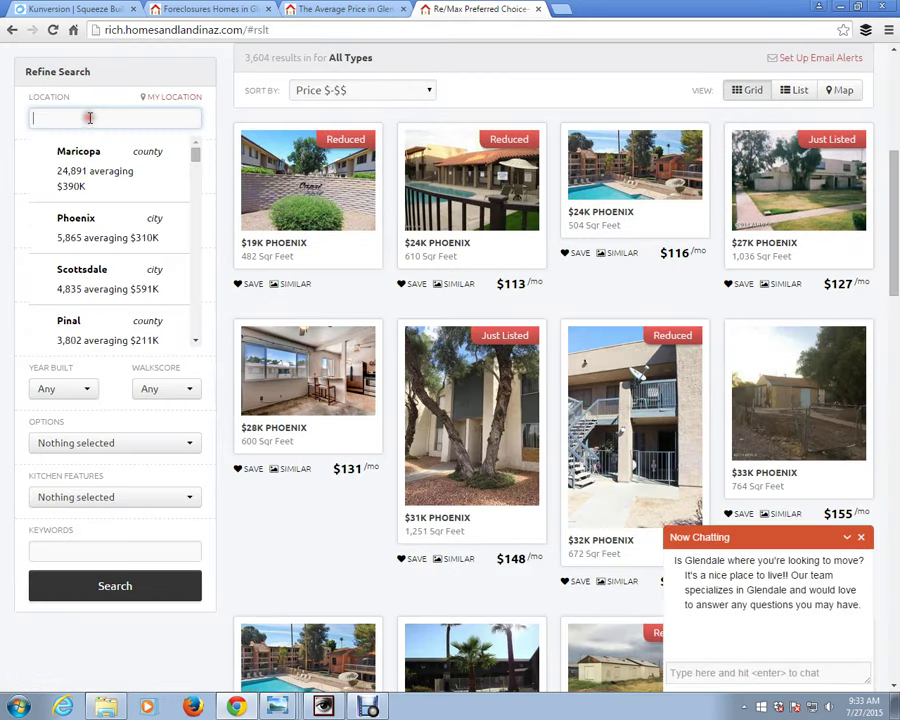
pyautogui.write('ge')
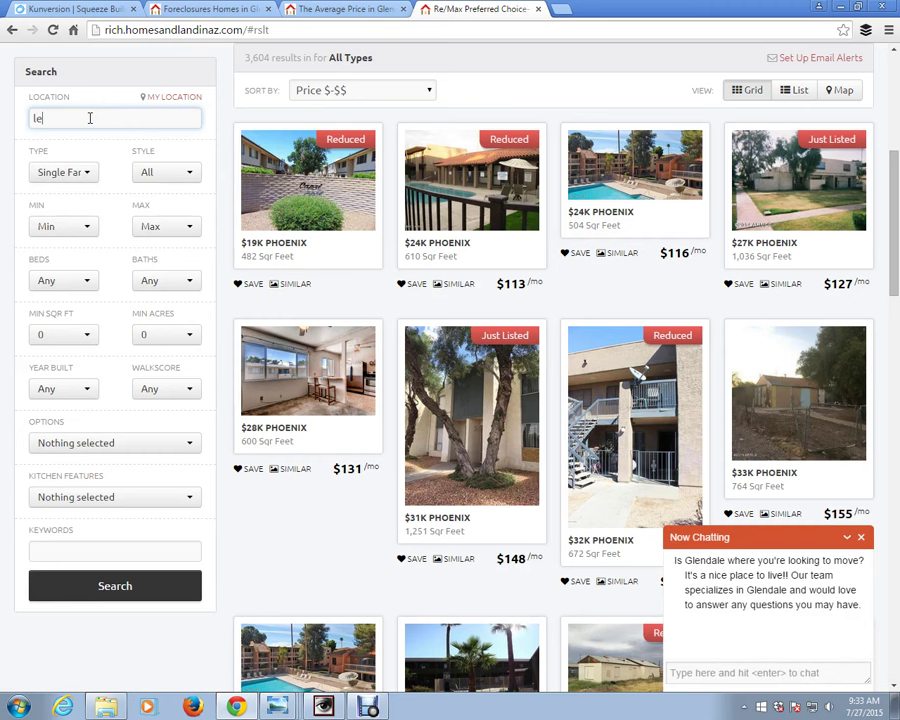
pyautogui.press('BackSpace')
pyautogui.press('BackSpace')
pyautogui.write('glendale')
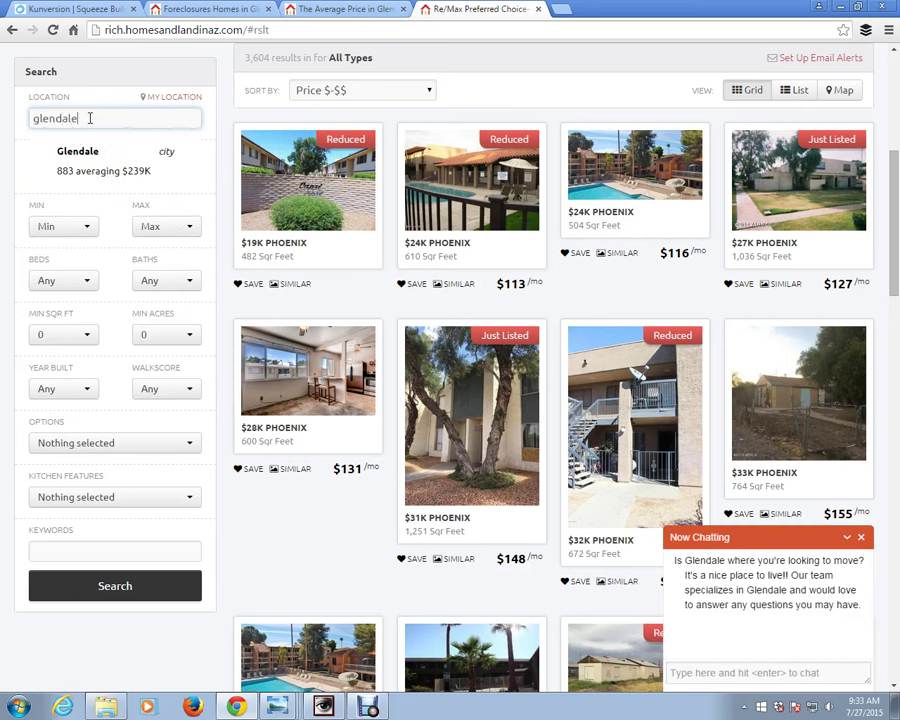
pyautogui.click(90, 150)
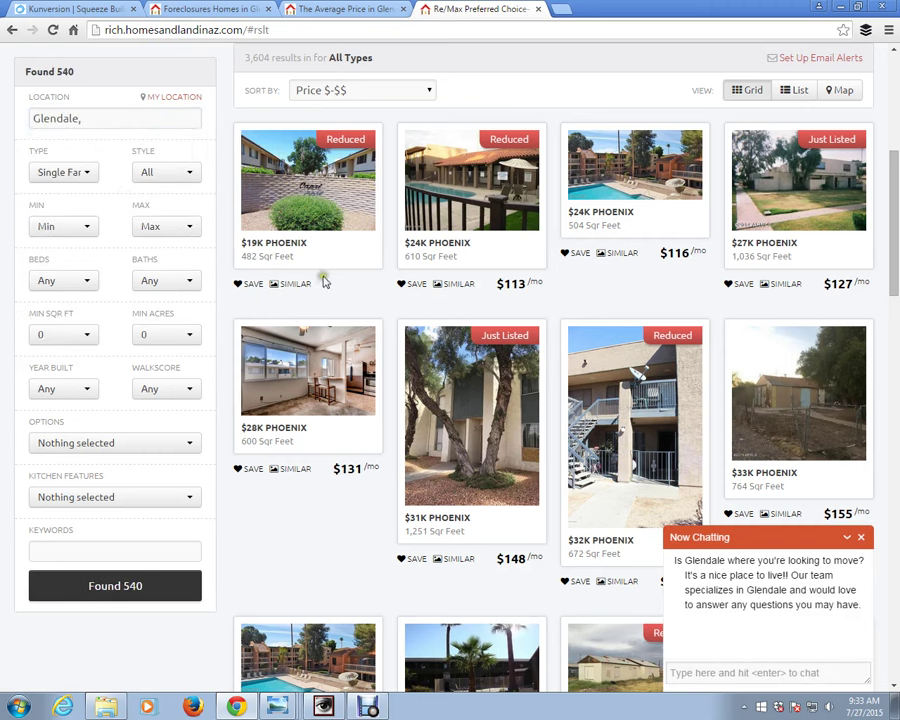
pyautogui.click(190, 445)
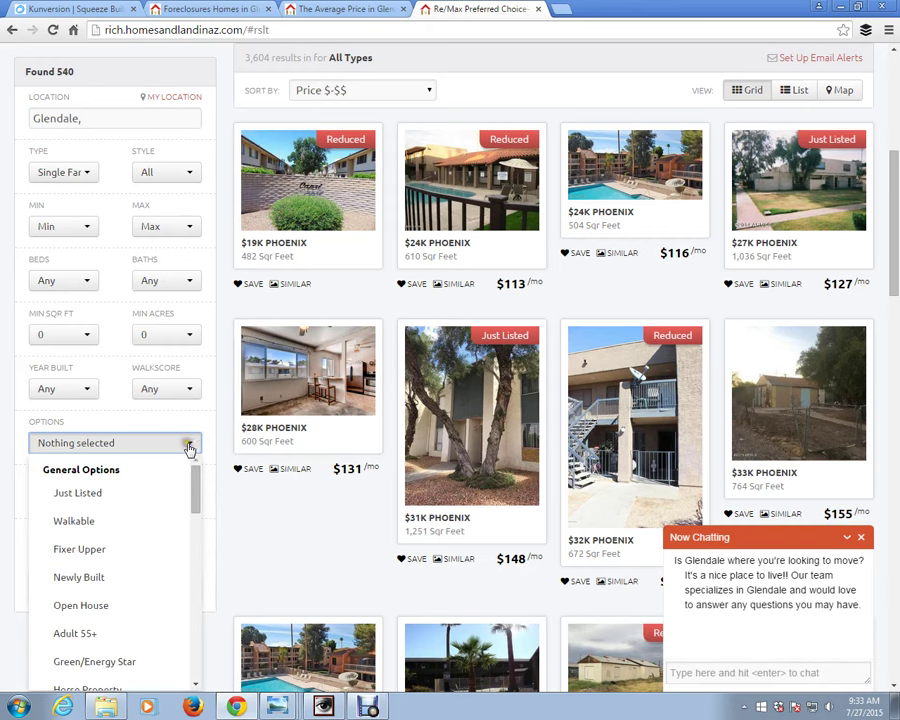
pyautogui.moveTo(190, 492); pyautogui.dragTo(197, 565)
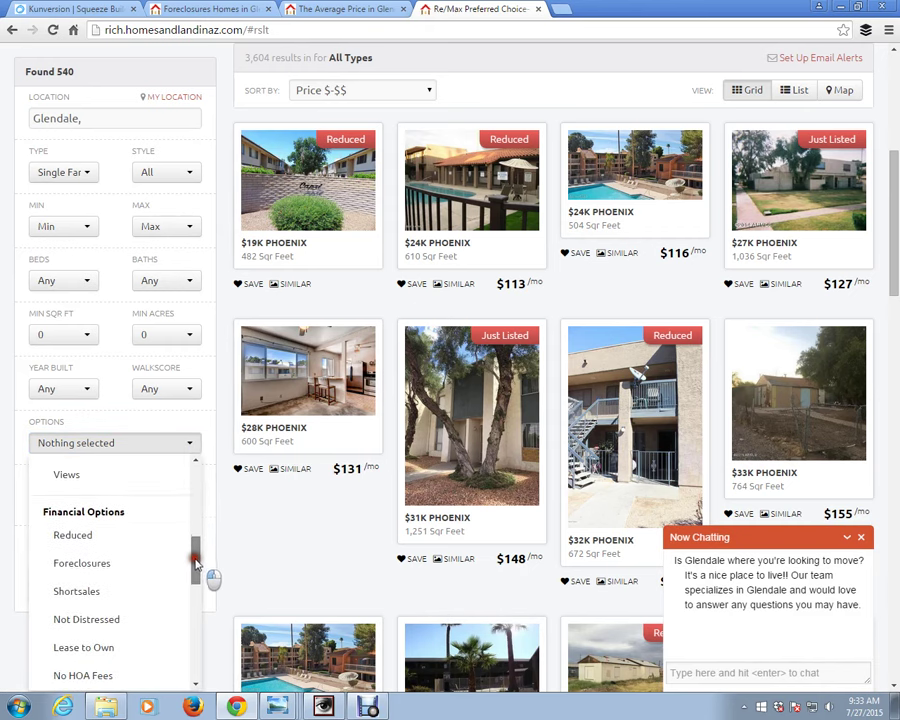
pyautogui.click(112, 558)
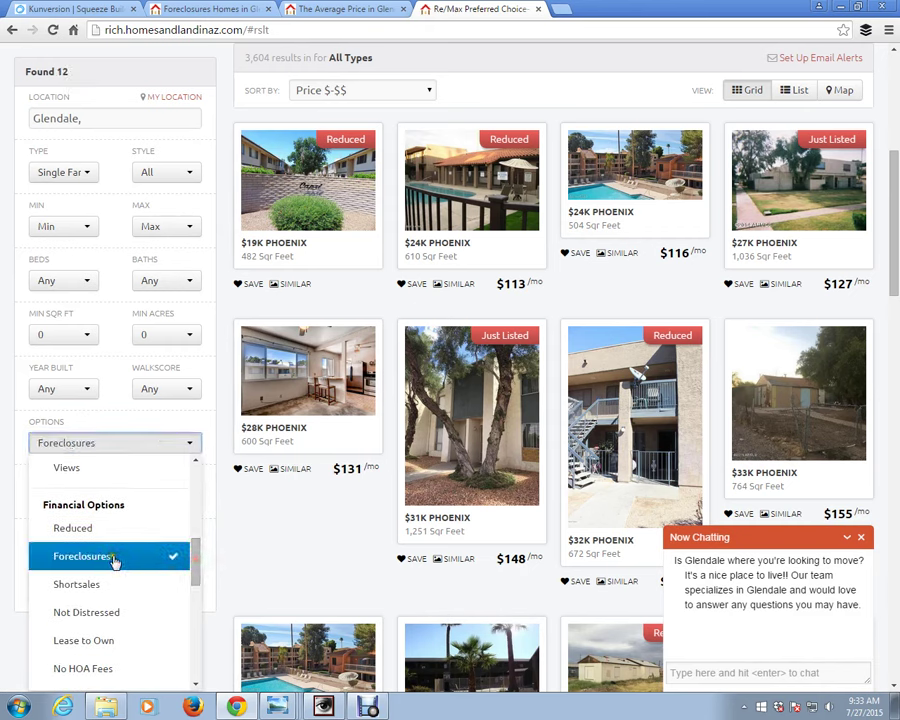
pyautogui.click(98, 580)
pyautogui.click(241, 551)
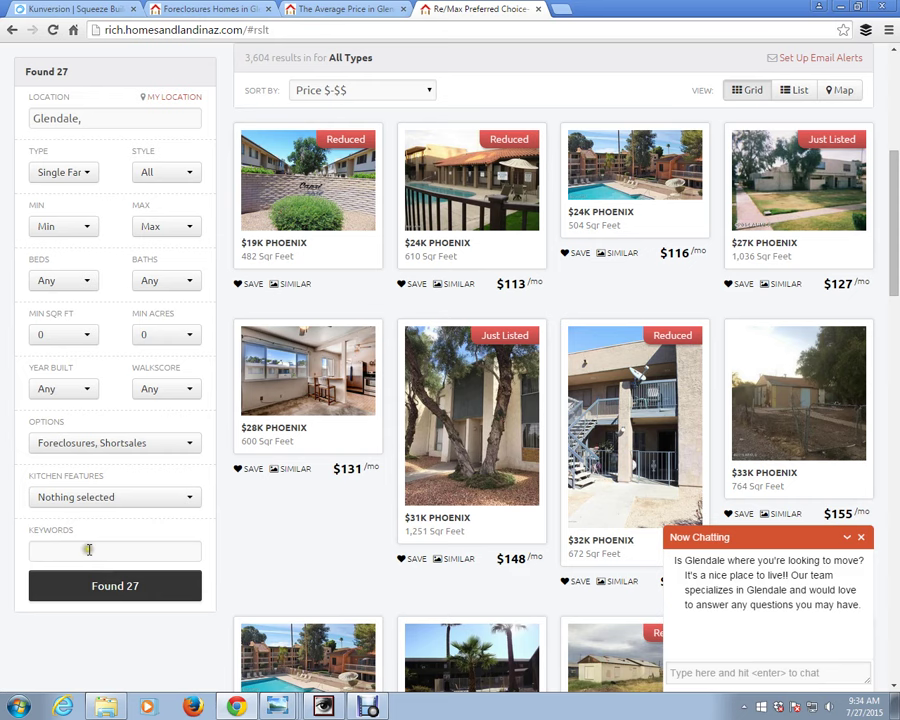
pyautogui.click(122, 590)
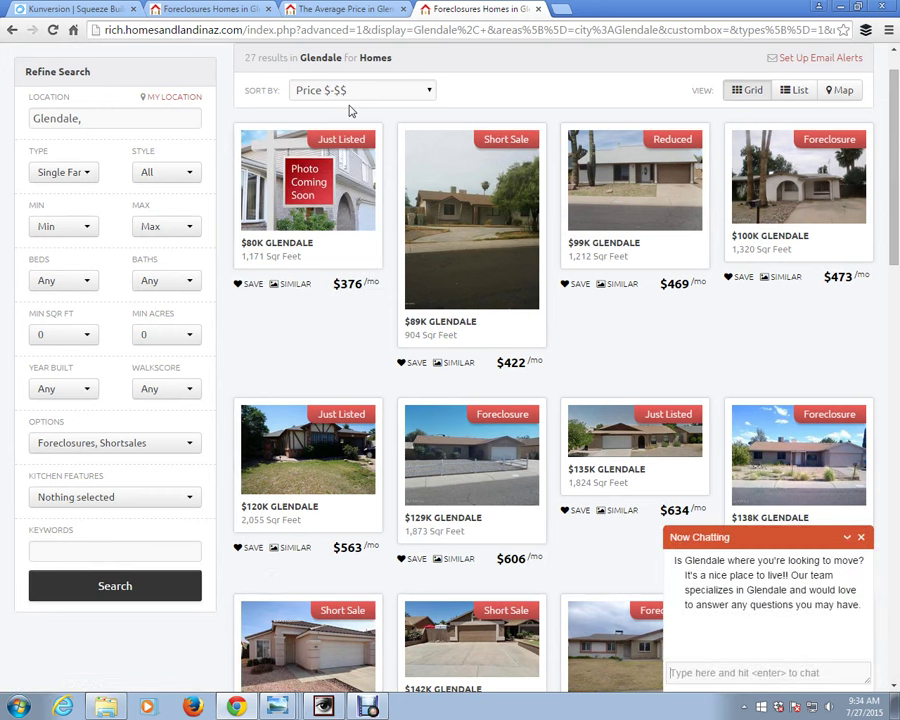
# - Copy the Glendale search results URL and open a blank fifth tab
pyautogui.click(268, 32)
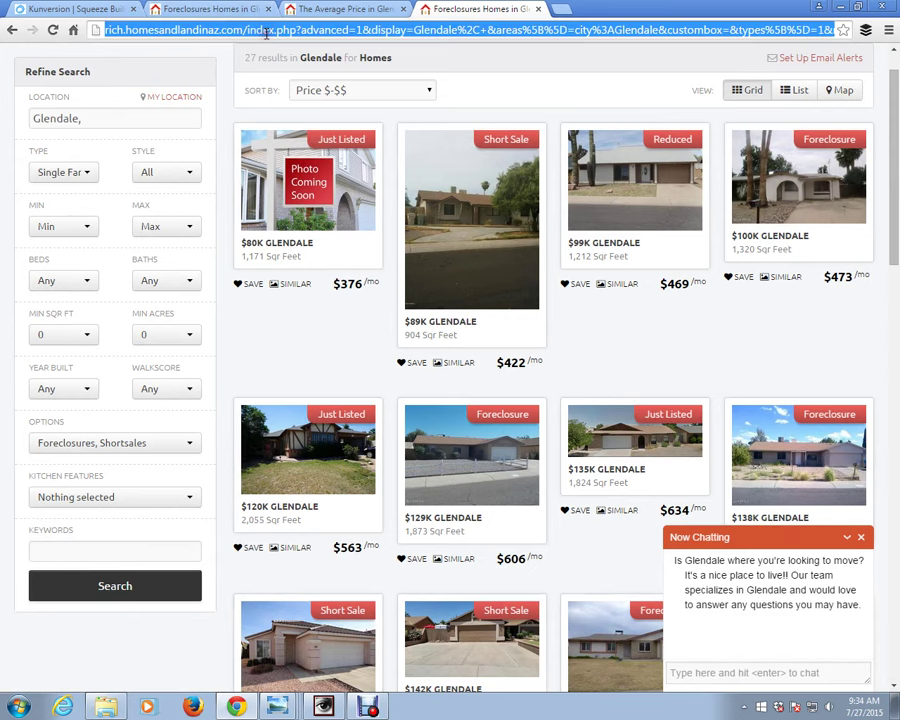
pyautogui.rightClick(268, 32)
pyautogui.click(290, 84)
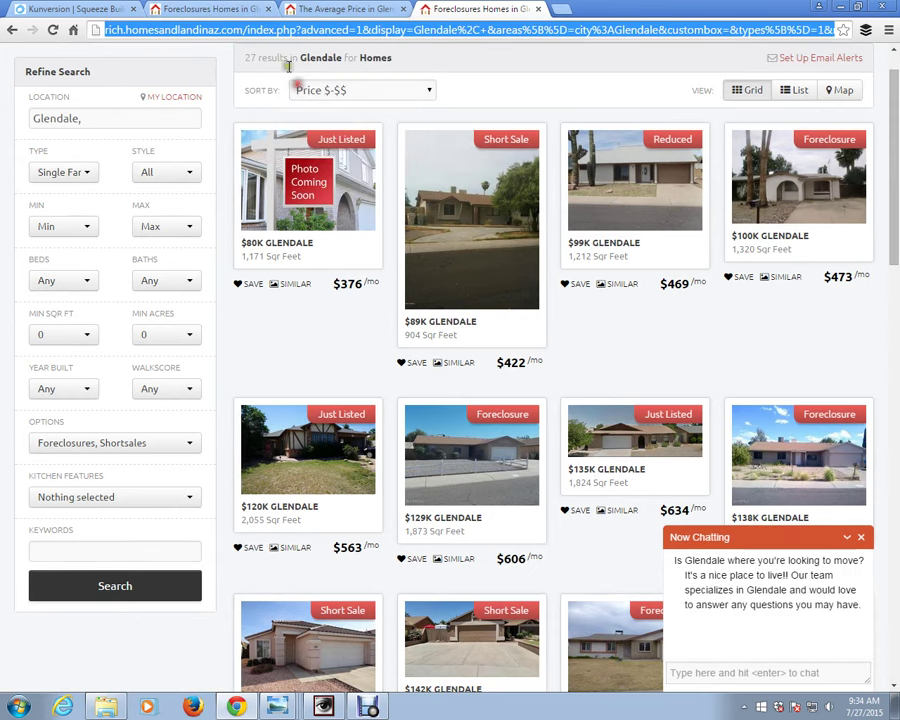
pyautogui.hotkey('ctrl', 't')
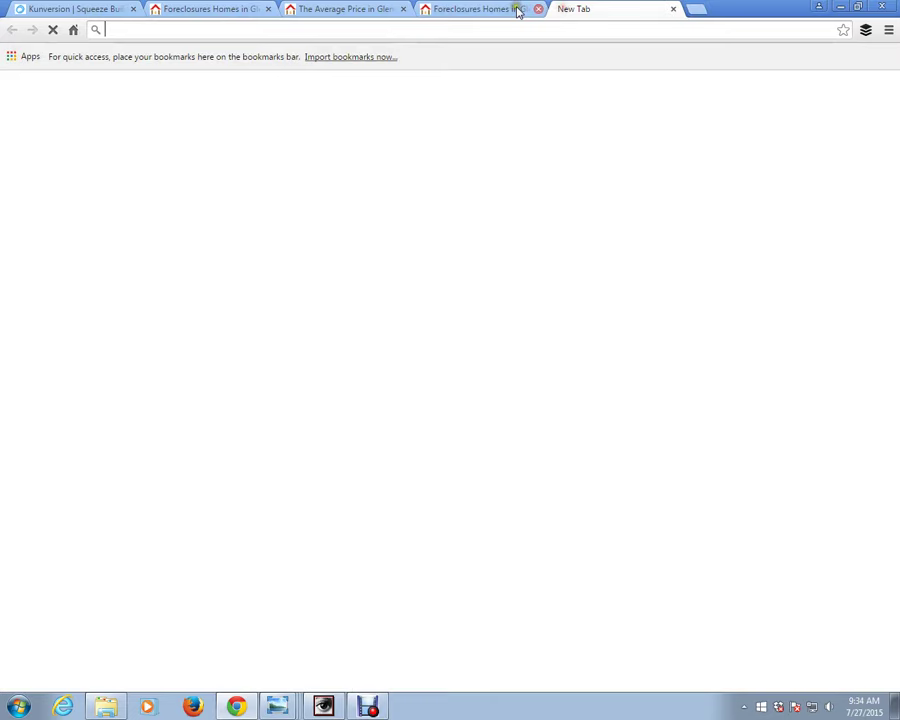
# - Paste the copied Glendale results URL and load the same 27 listings
pyautogui.hotkey('ctrl', 'v')
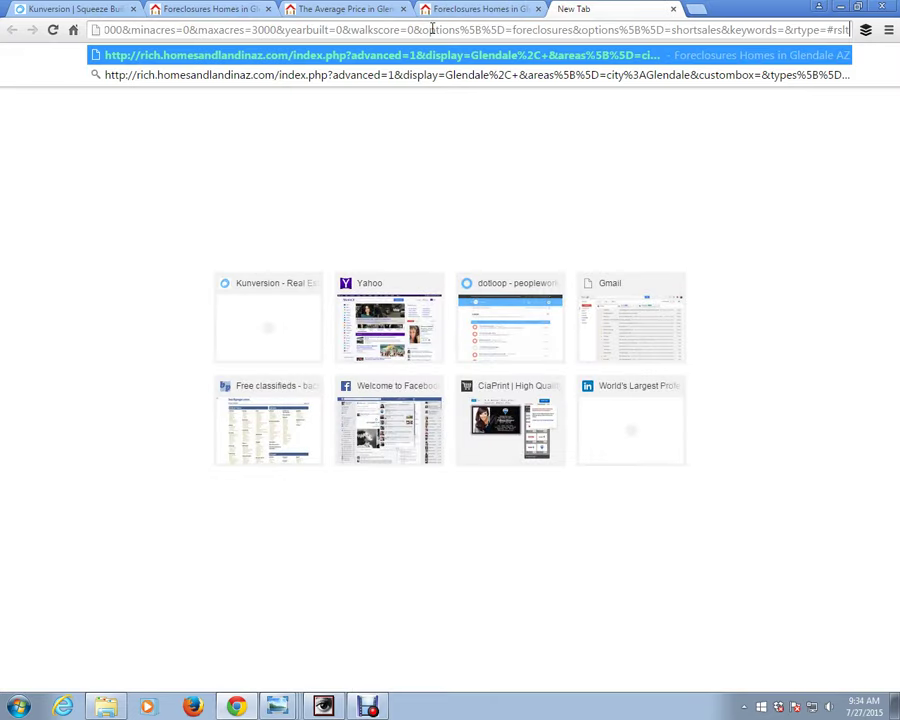
pyautogui.press('Return')
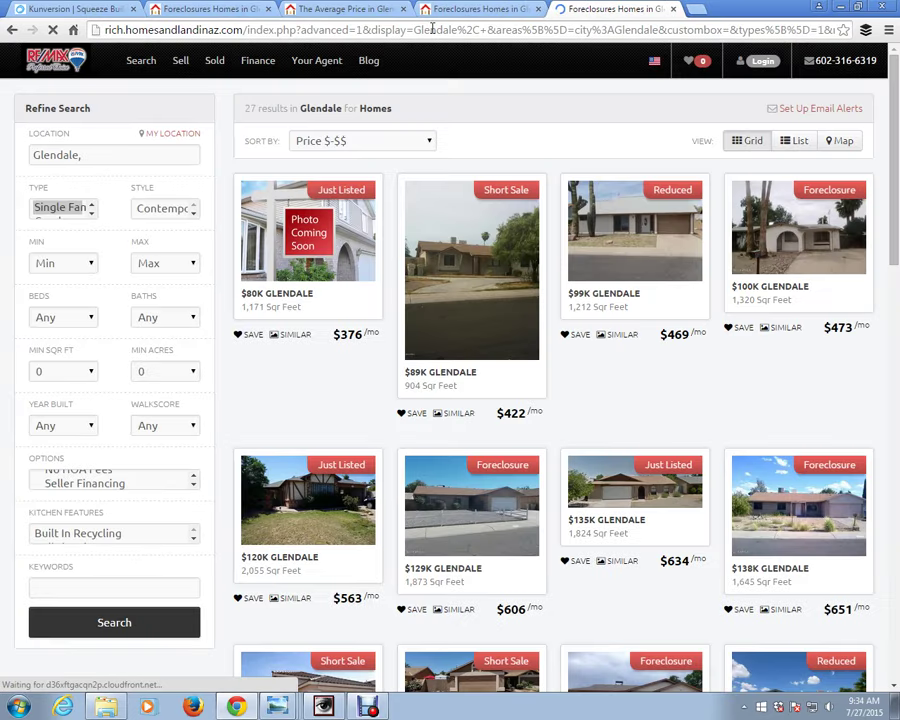